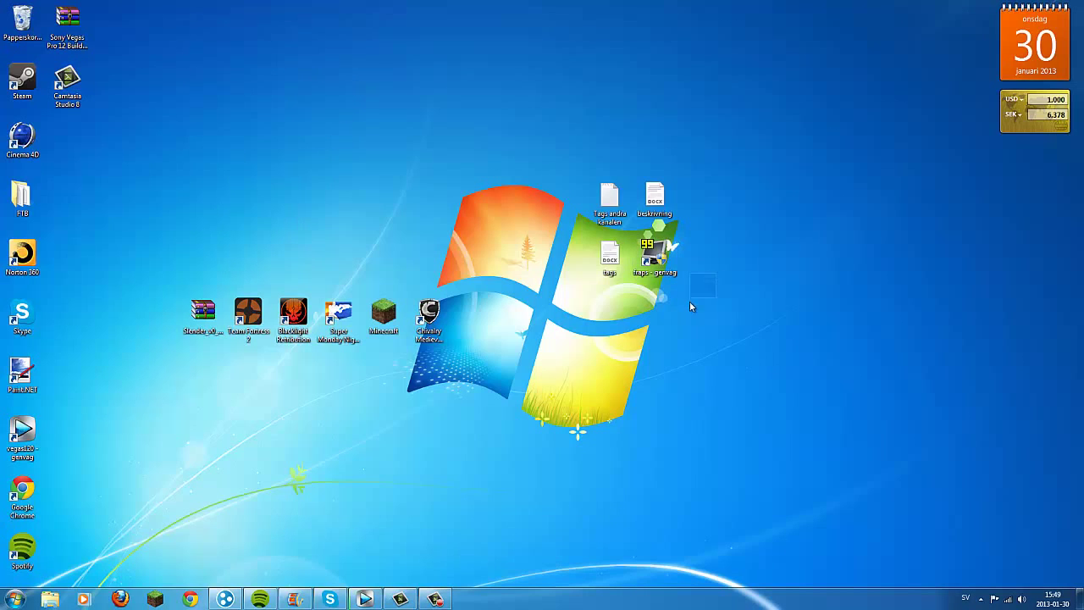
- Restore the Movie Maker webcam window from the taskbar
left_click_drag(401, 467, 667, 477)
left_click_drag(297, 409, 514, 491)
left_click(304, 569)
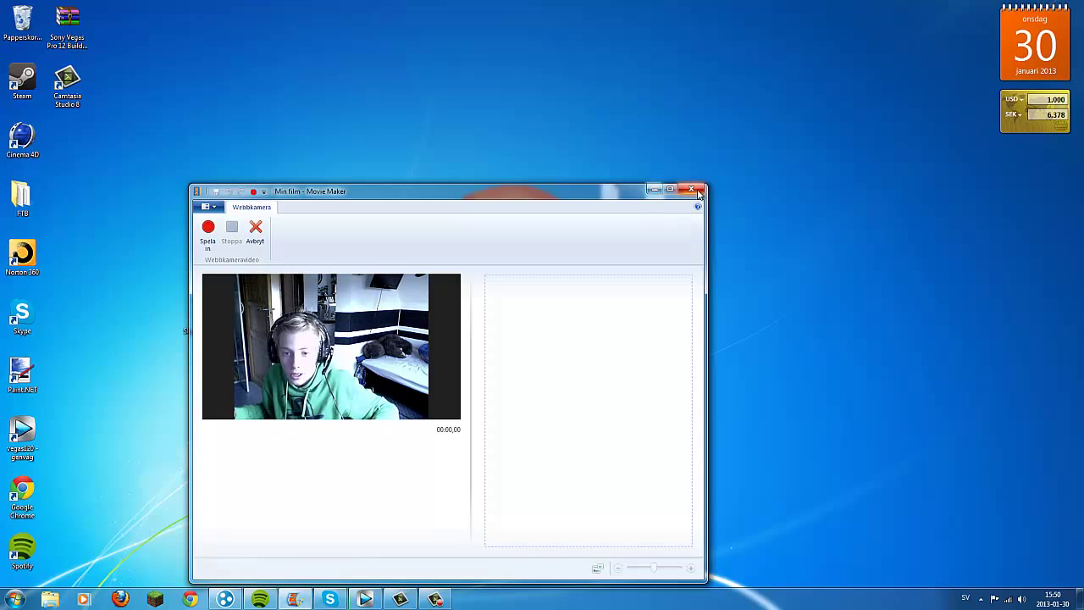
- Close Movie Maker and dismiss the Start menu
left_click(698, 194)
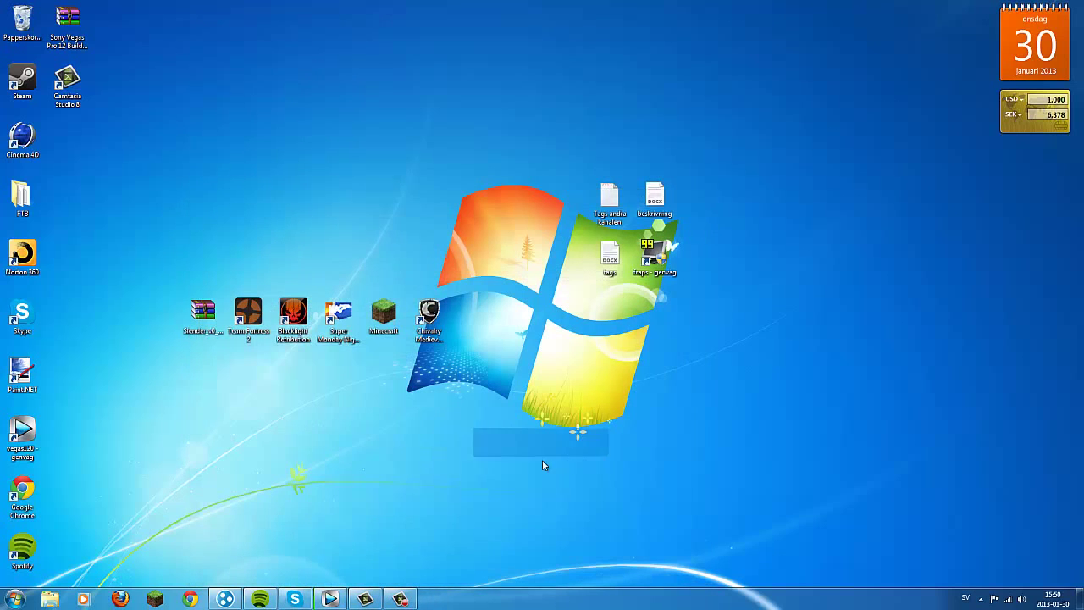
key("super")
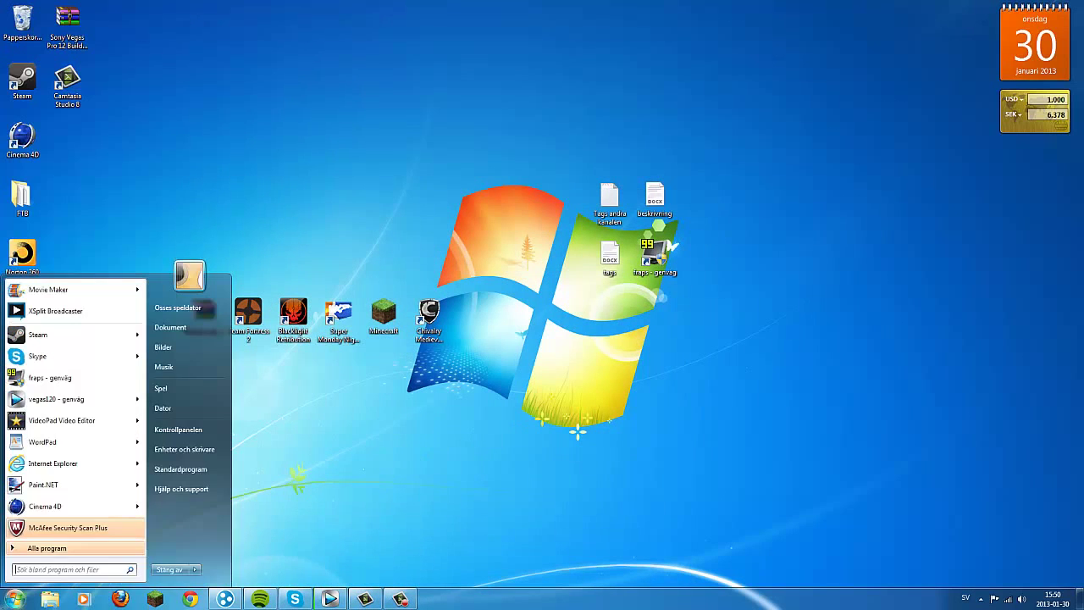
left_click(369, 540)
- Minimize the still-rendering Vegas window and launch a new Vegas Pro instance from the desktop shortcut
left_click(330, 599)
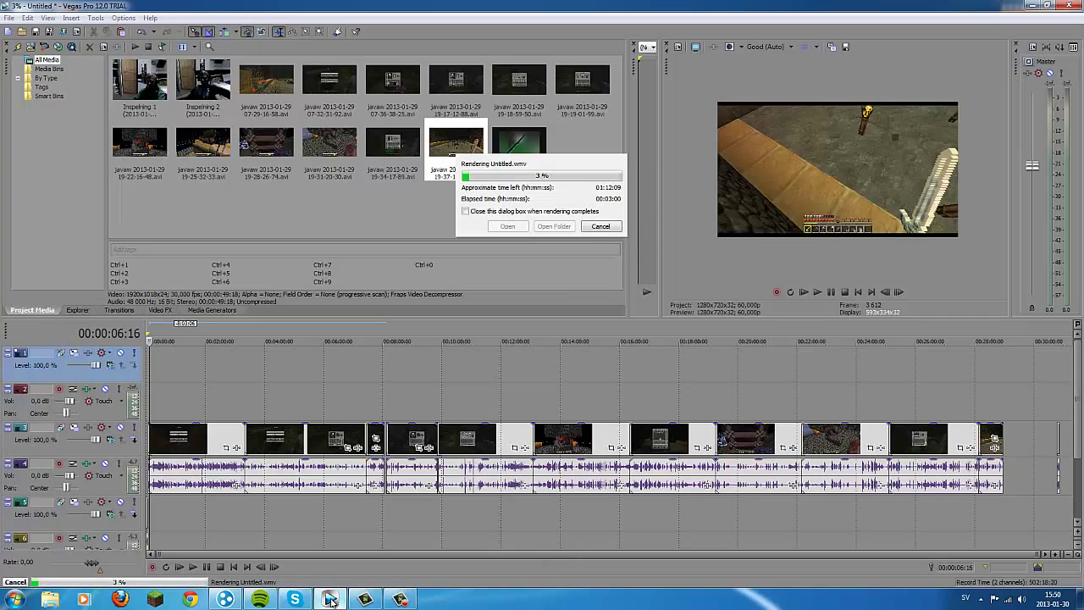
left_click(1030, 5)
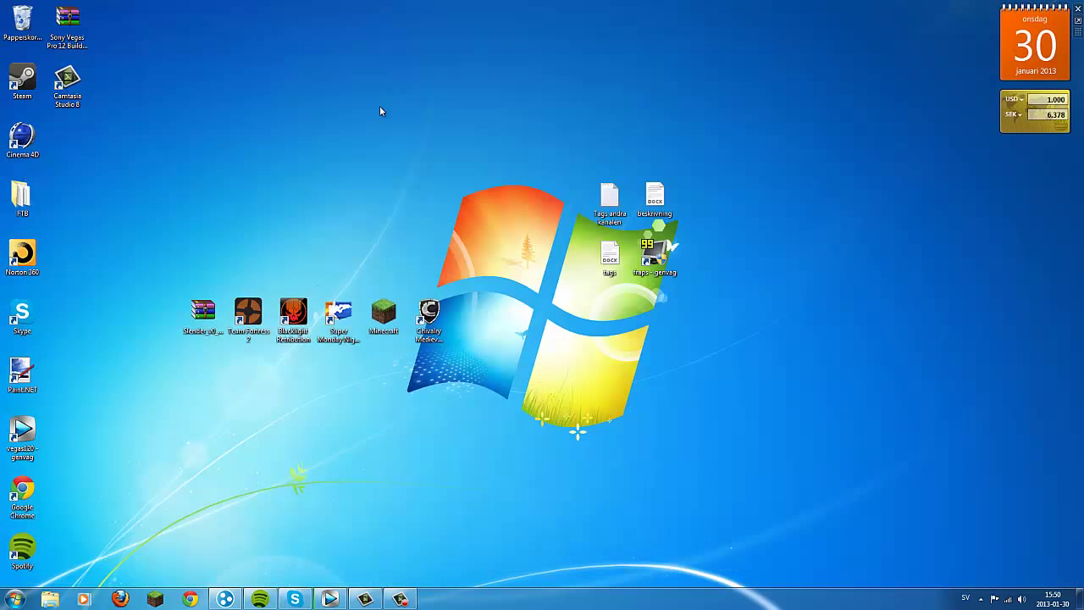
double_click(25, 432)
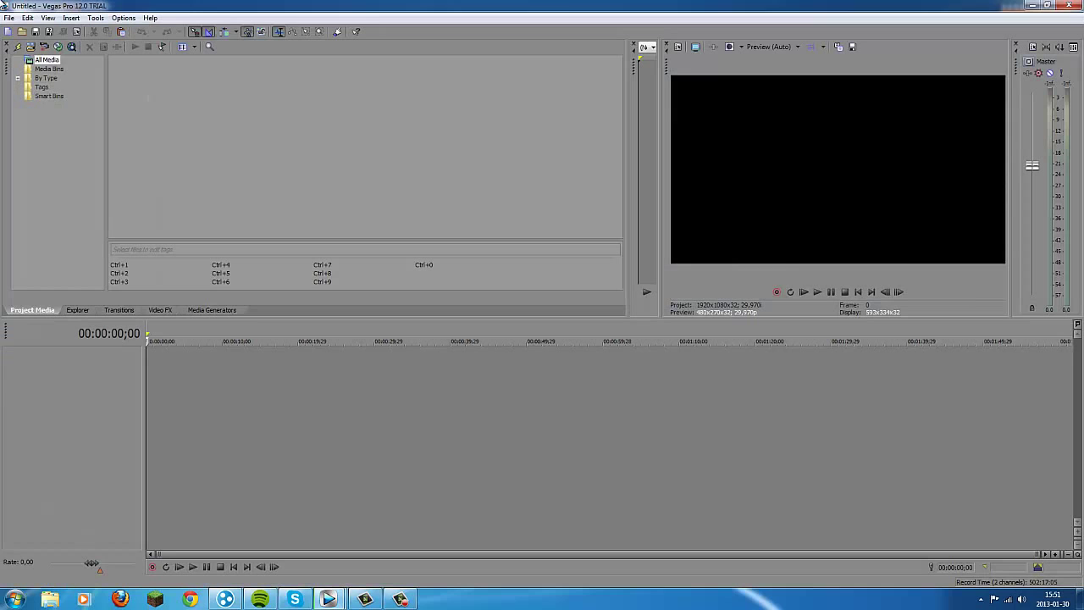
- Import the first gameplay clip from C:\Fraps\Movies, then remove its events from the timeline
left_click(25, 33)
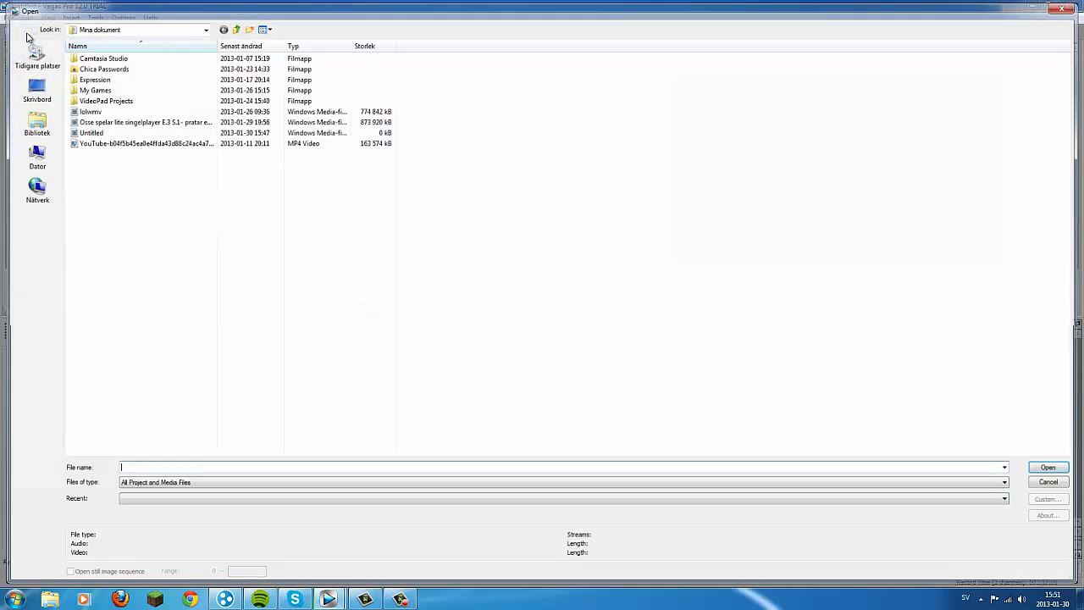
left_click(34, 161)
double_click(108, 75)
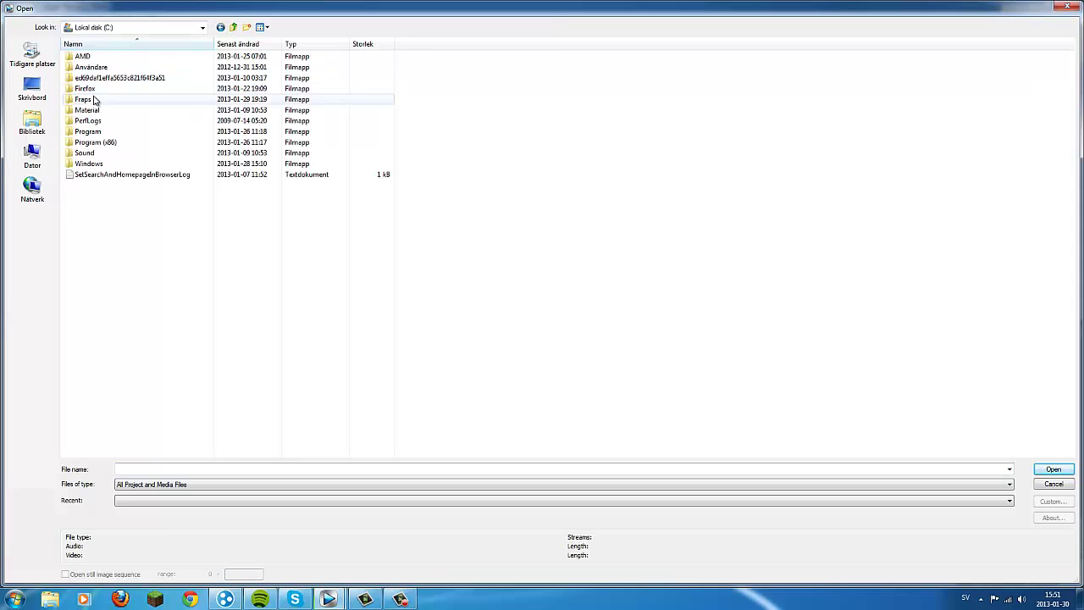
double_click(91, 98)
double_click(101, 68)
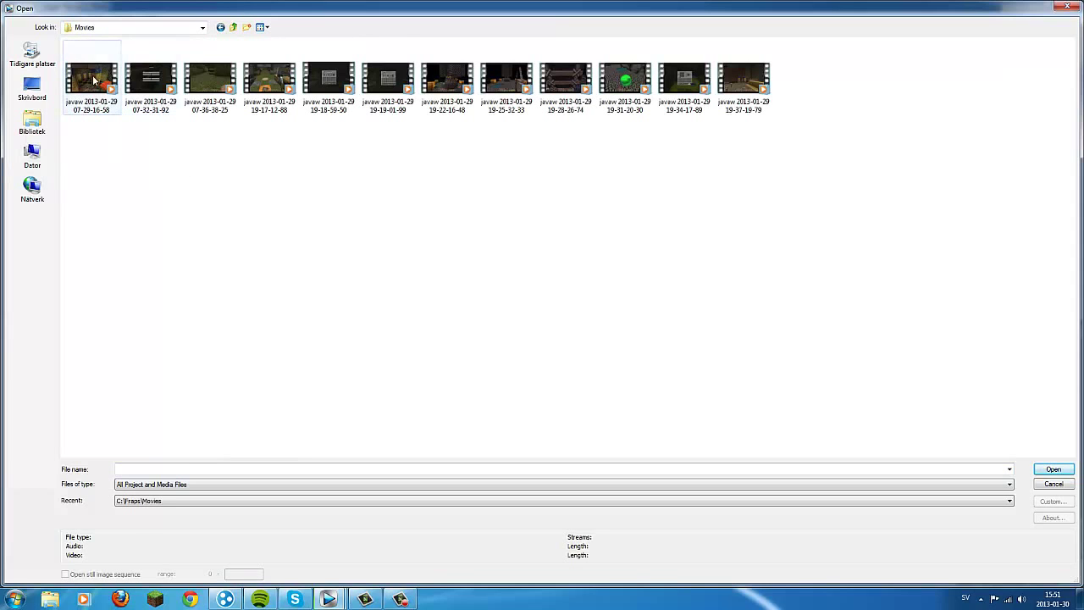
left_click(93, 81)
left_click(1054, 470)
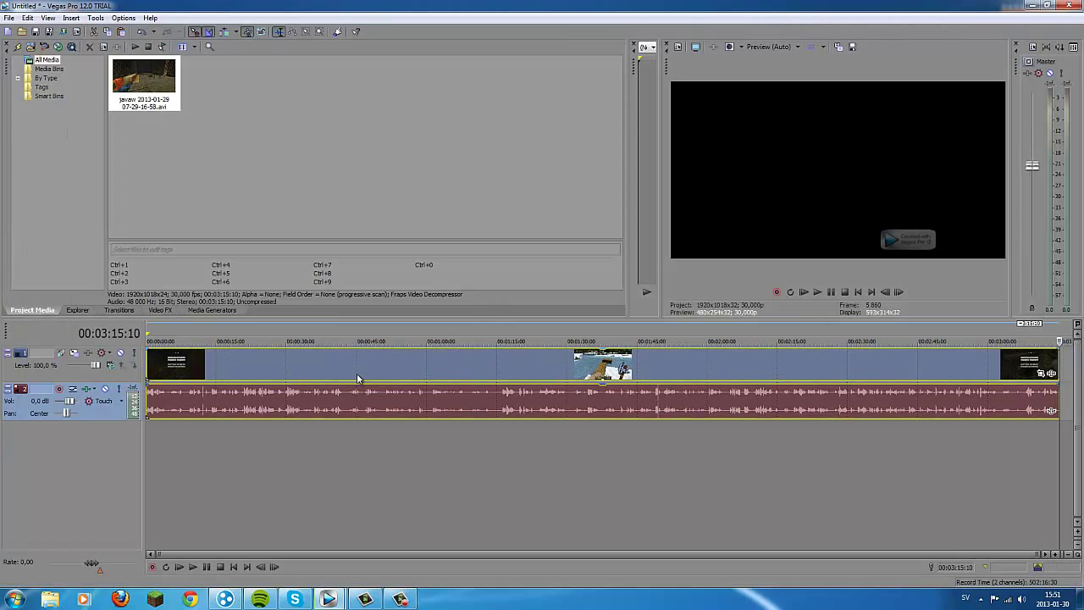
left_click(599, 369)
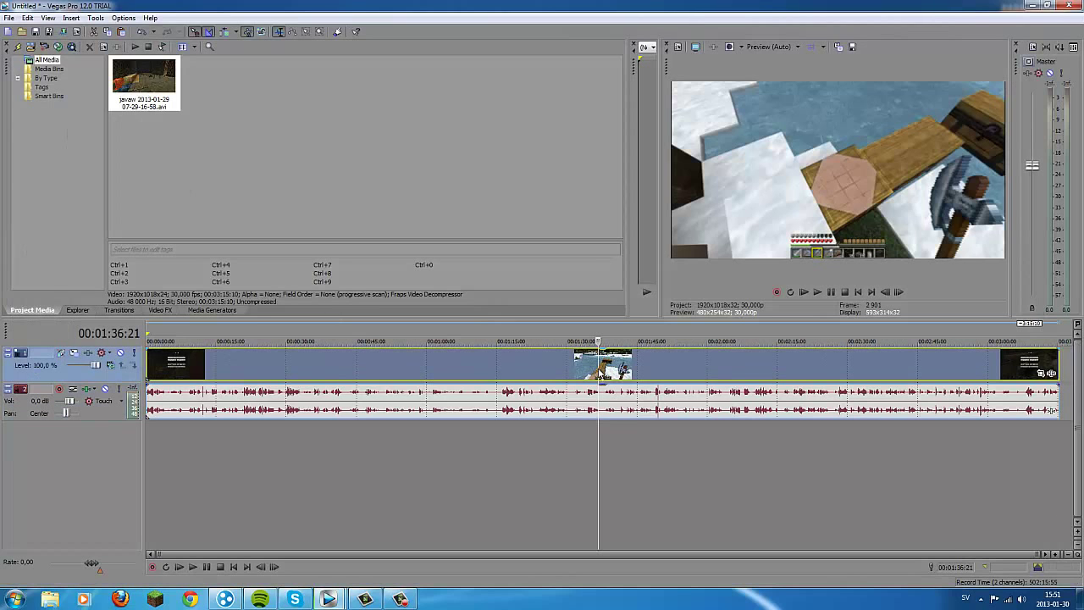
left_click(94, 31)
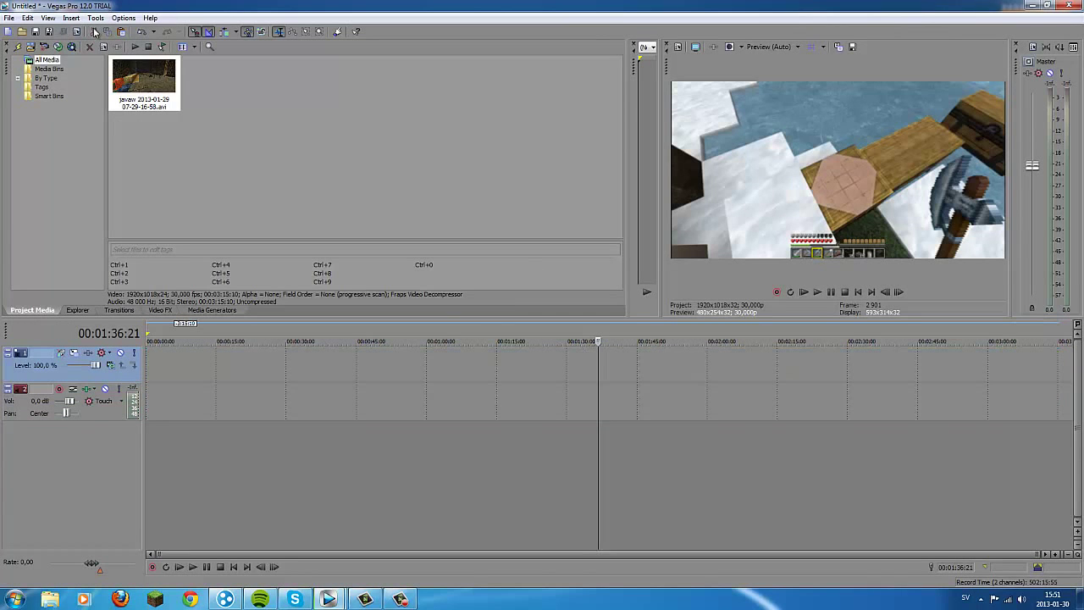
- Browse Libraries > Filmer > youtube and select the Inspelning 1 webcam recording
left_click(14, 29)
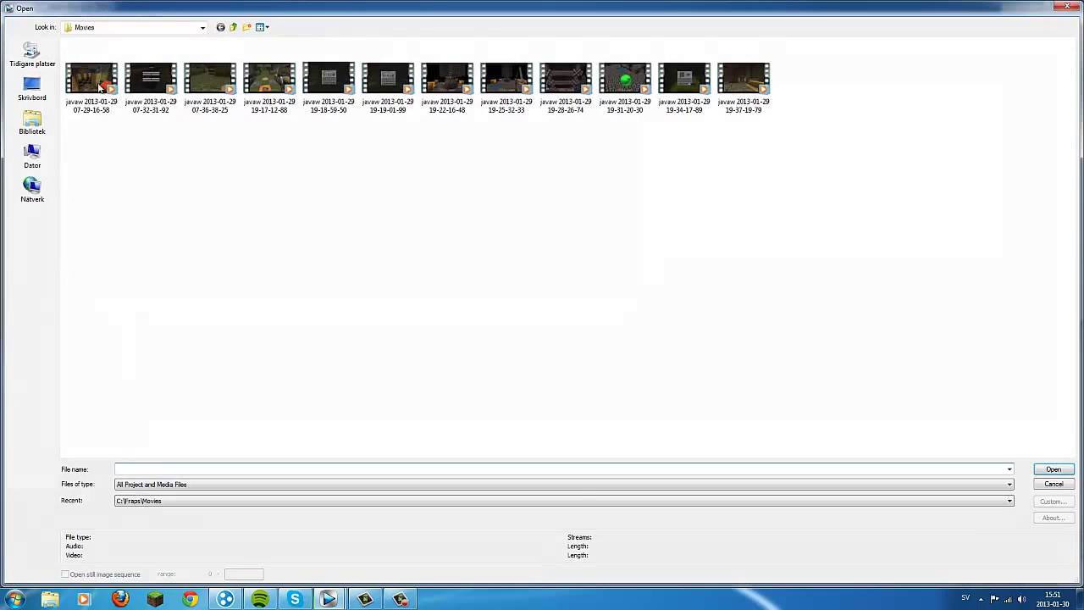
left_click(32, 123)
double_click(295, 56)
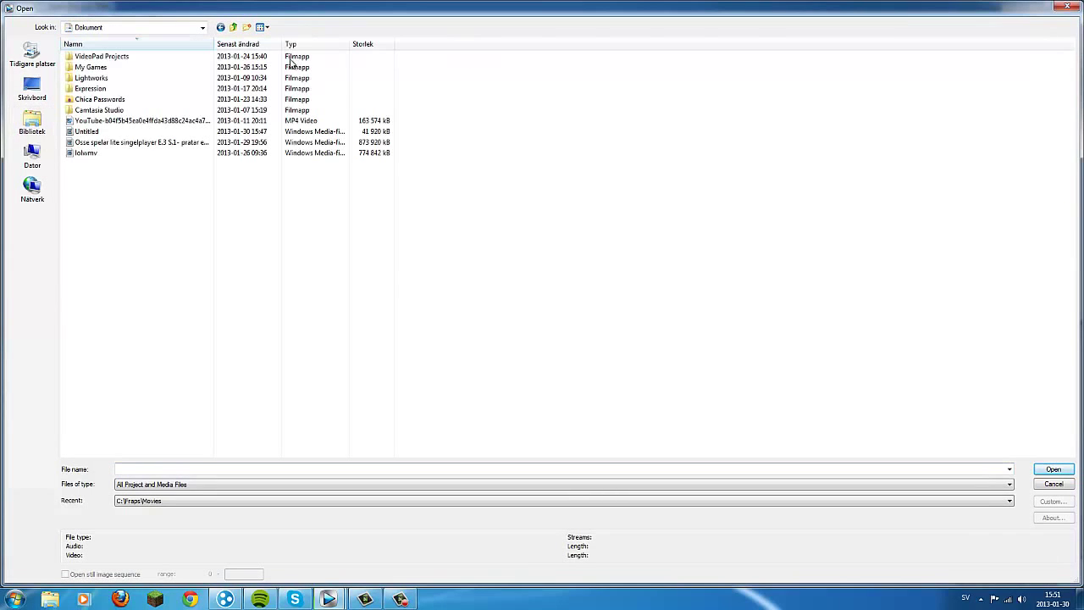
key("BackSpace")
double_click(349, 49)
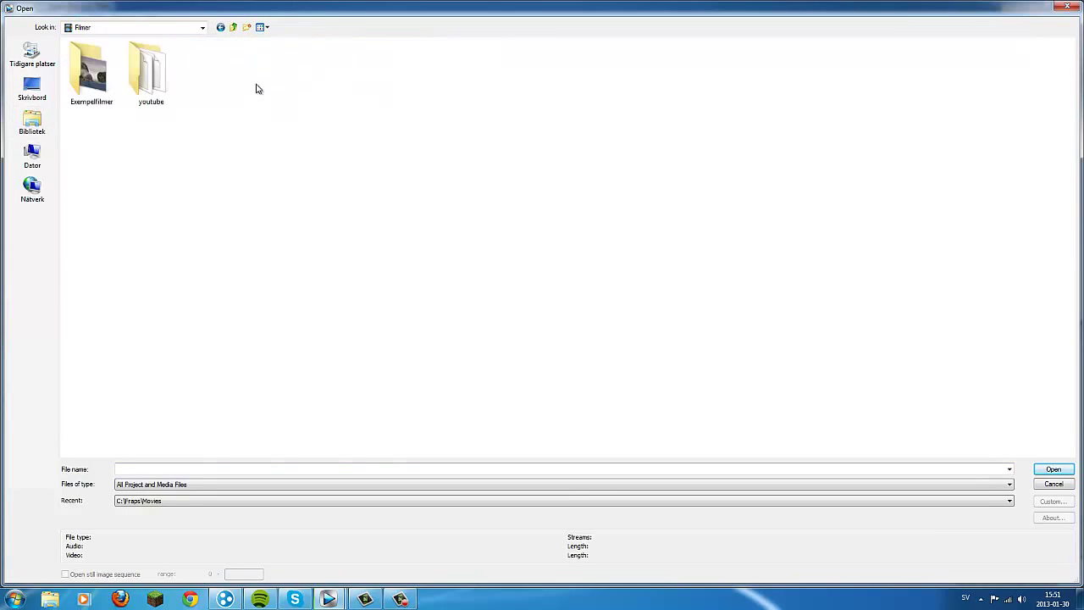
double_click(163, 84)
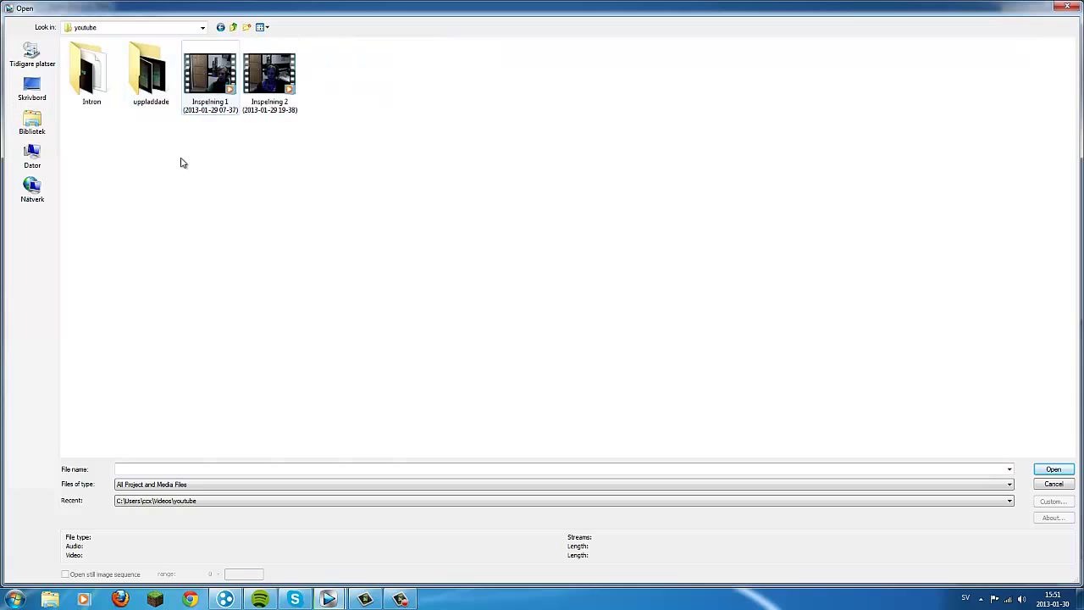
left_click(219, 108)
- Import Inspelning 1, move it to 00:00:00, and add the javaw gameplay clip on tracks below
left_click(1059, 470)
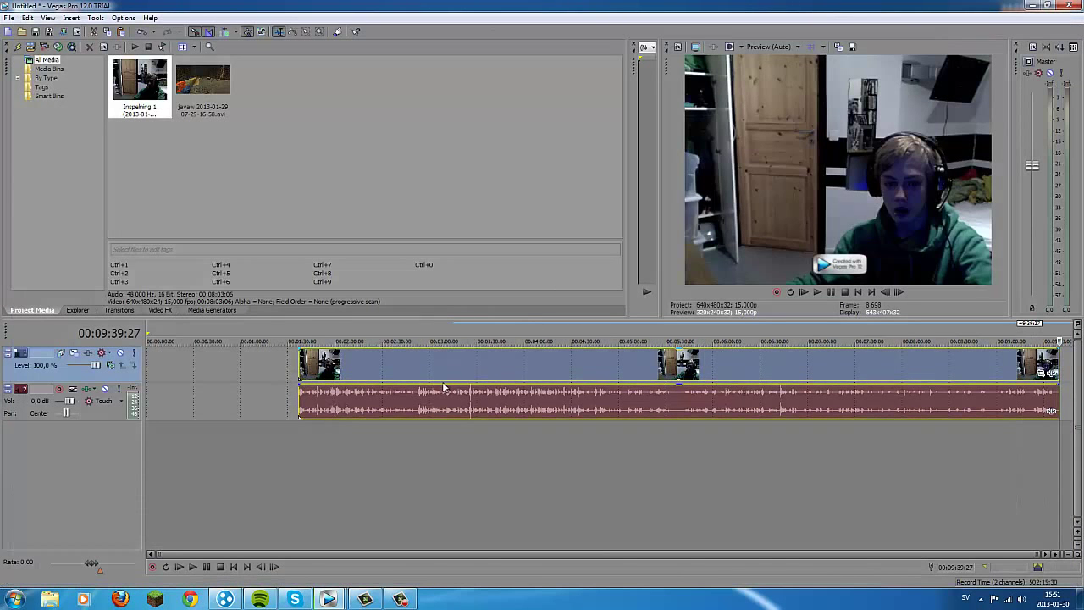
left_click_drag(431, 375, 272, 372)
double_click(270, 376)
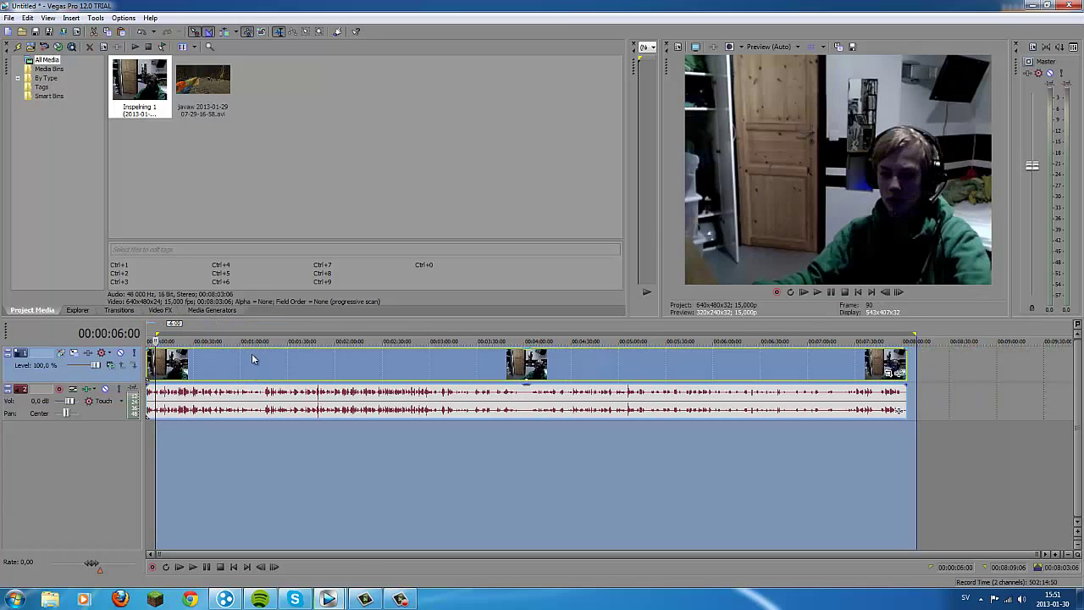
left_click_drag(216, 80, 155, 444)
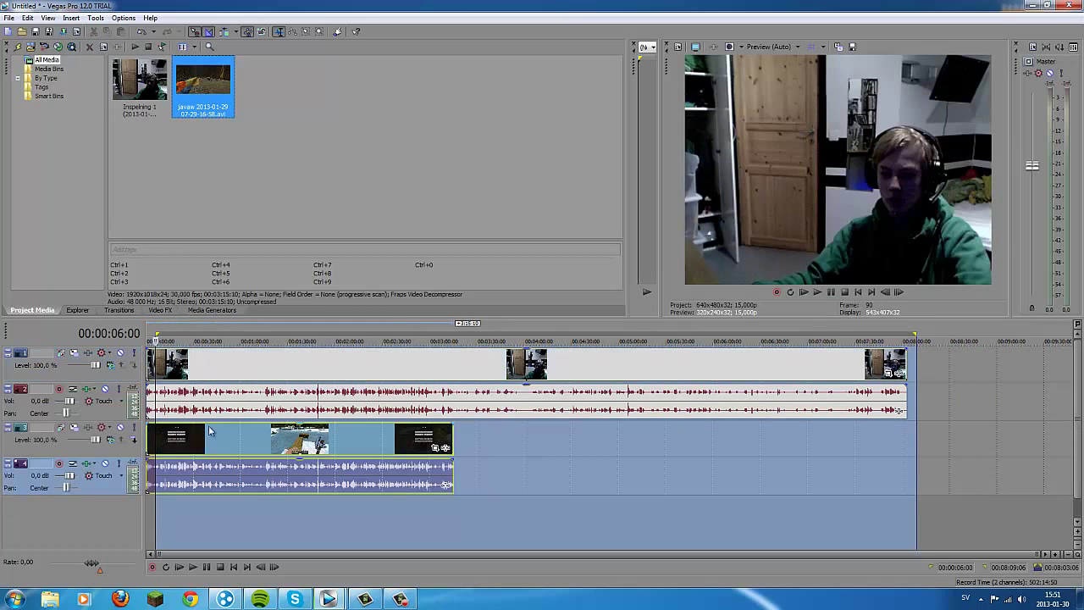
left_click(1032, 358)
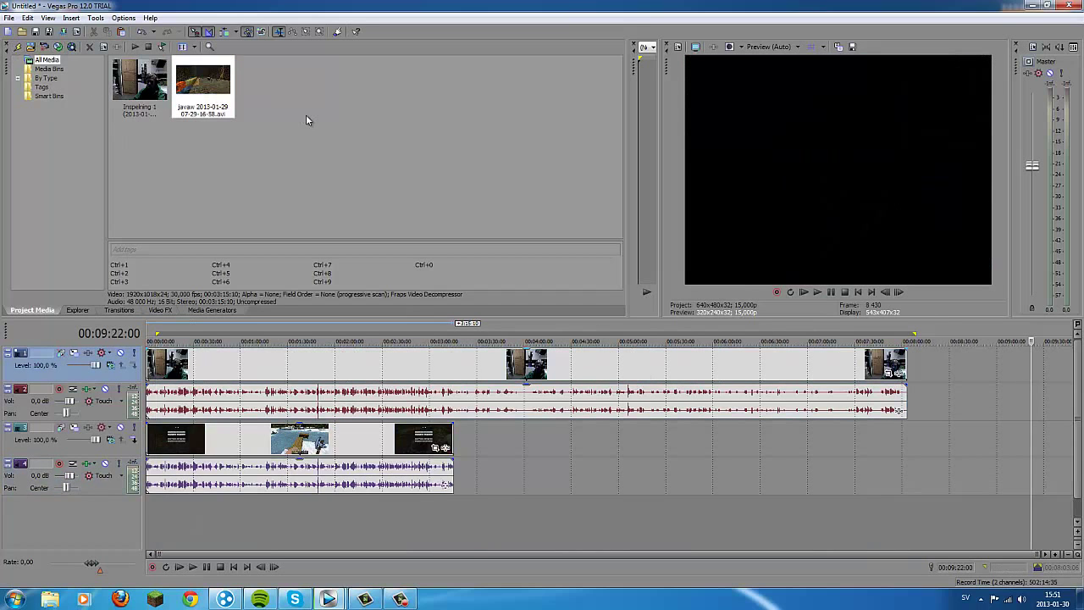
left_click(23, 32)
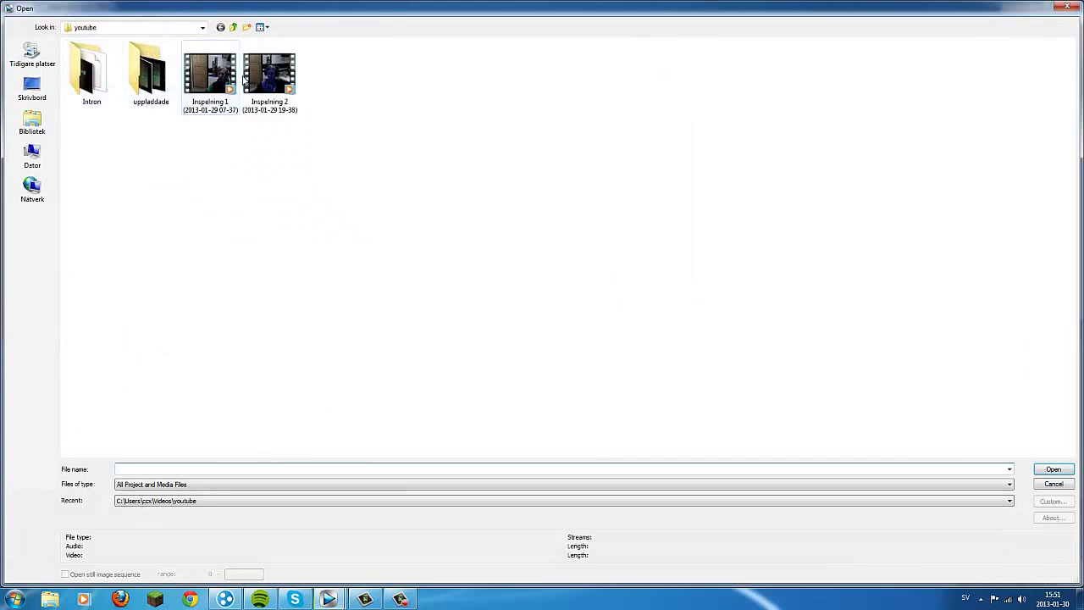
left_click(32, 157)
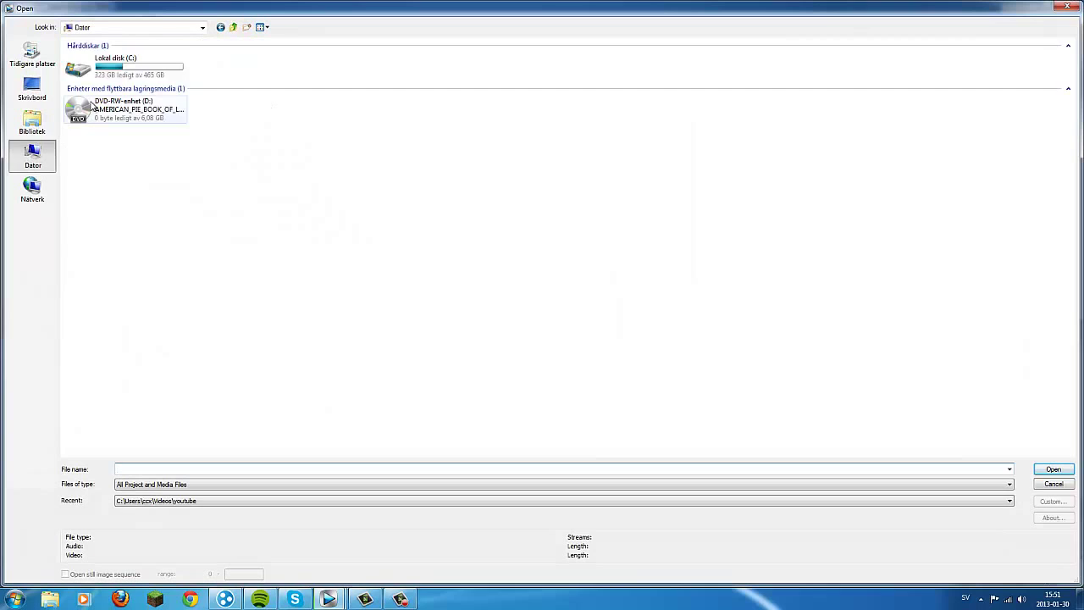
double_click(95, 70)
double_click(97, 97)
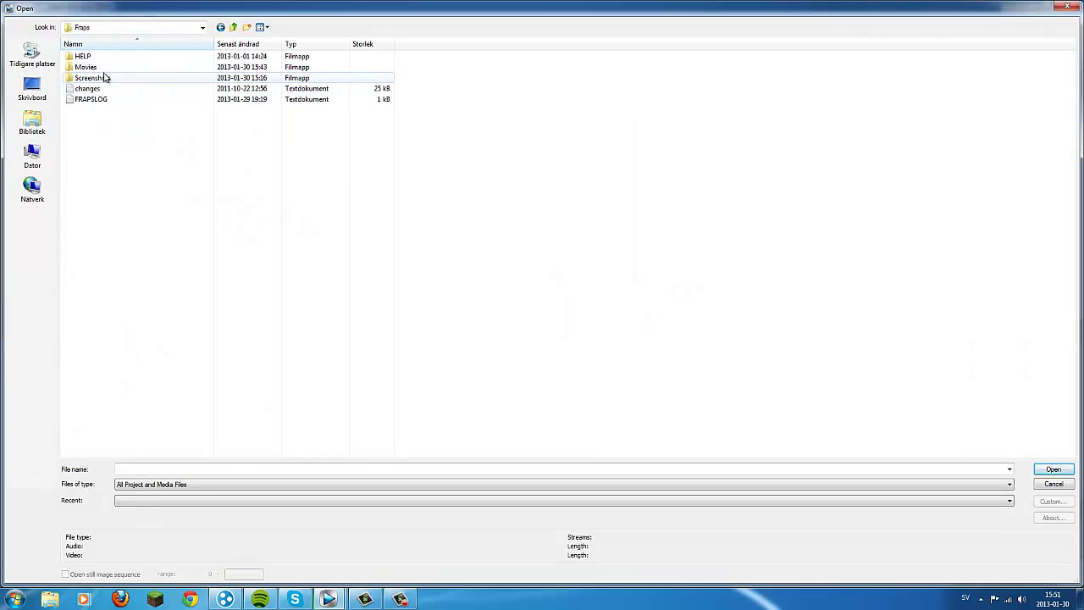
double_click(104, 67)
left_click(267, 85)
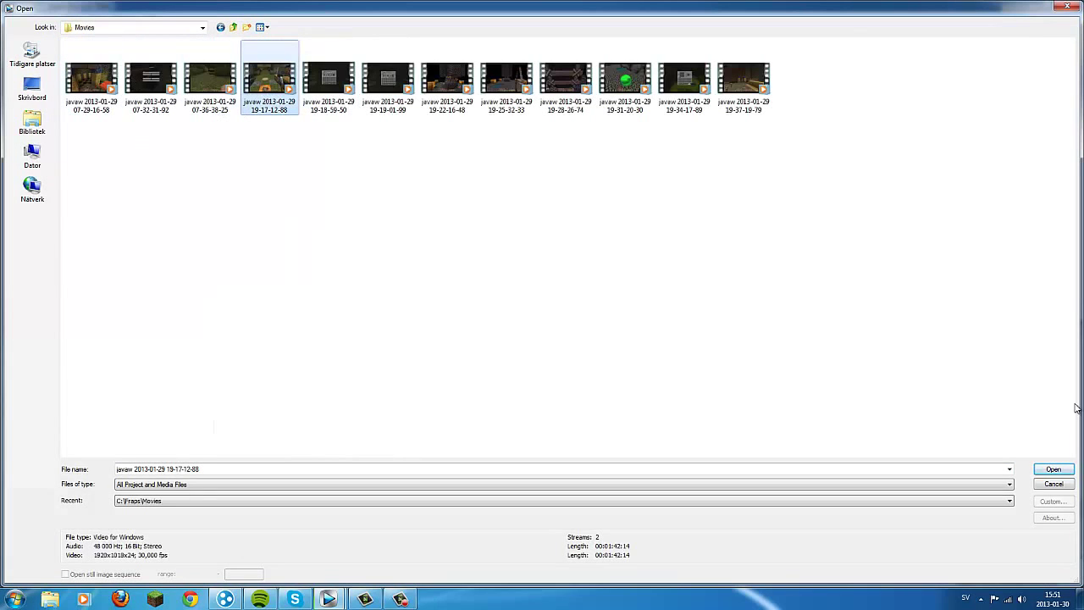
left_click(1054, 469)
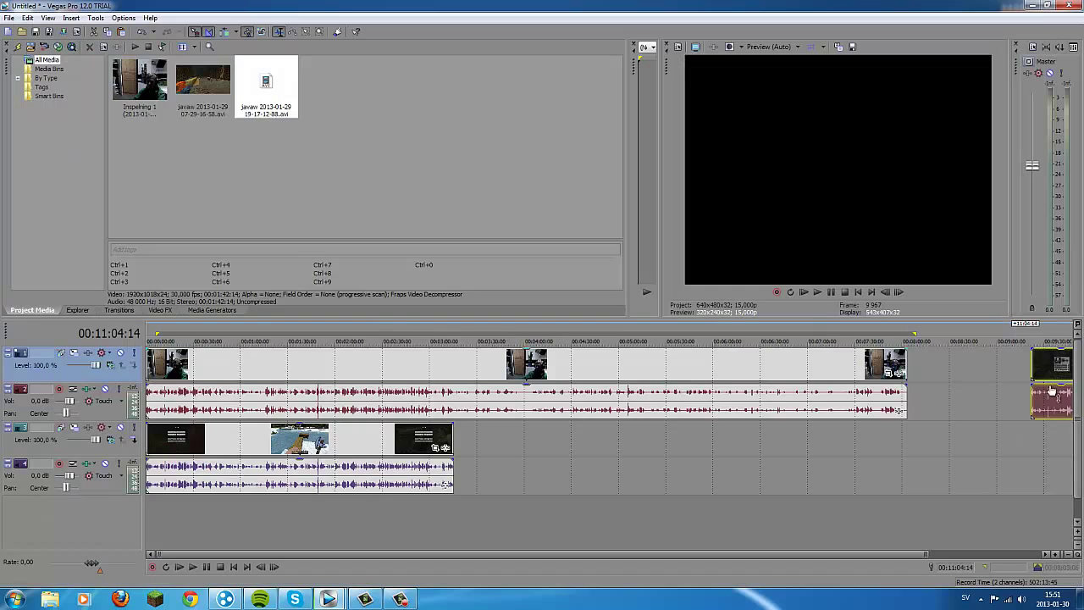
left_click_drag(1008, 395, 475, 454)
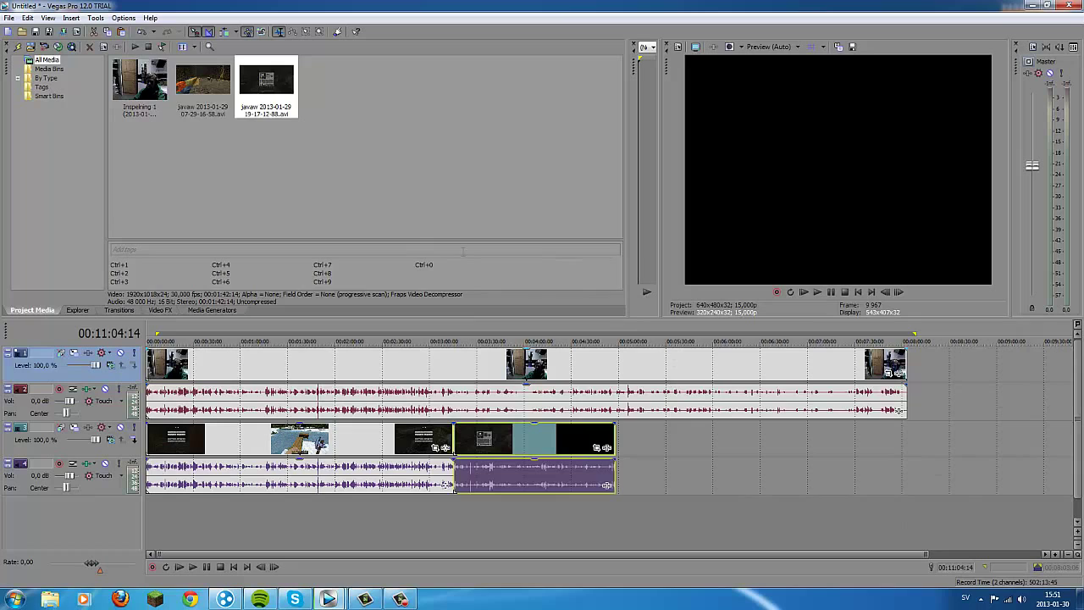
left_click(463, 378)
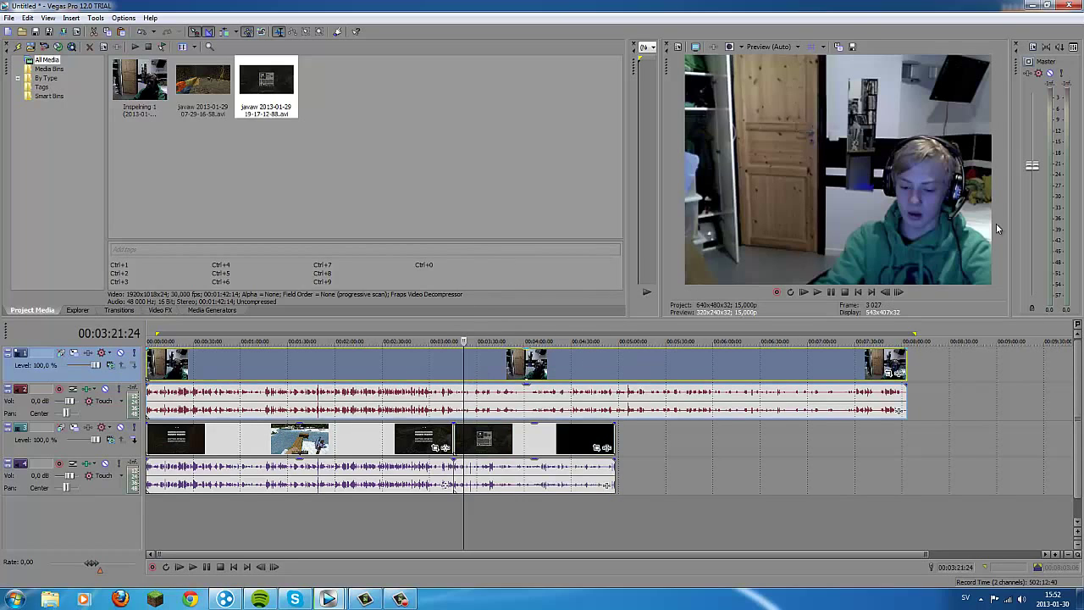
- In Track Motion, resize the webcam to 200,42×150,31 at X 219,68, Y 166,96
left_click(98, 17)
mouse_move(119, 42)
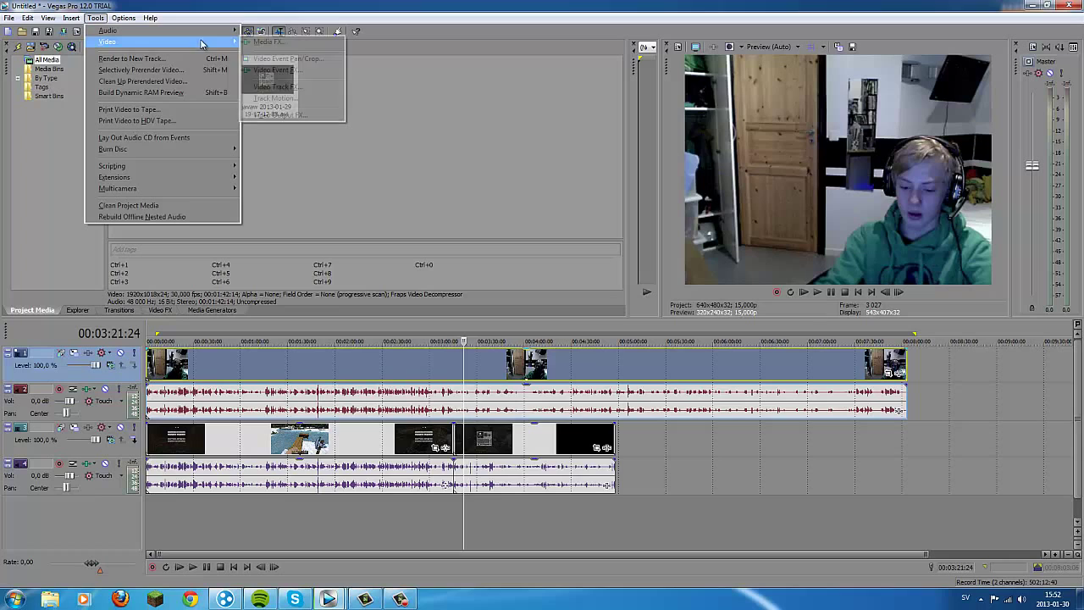
left_click(279, 97)
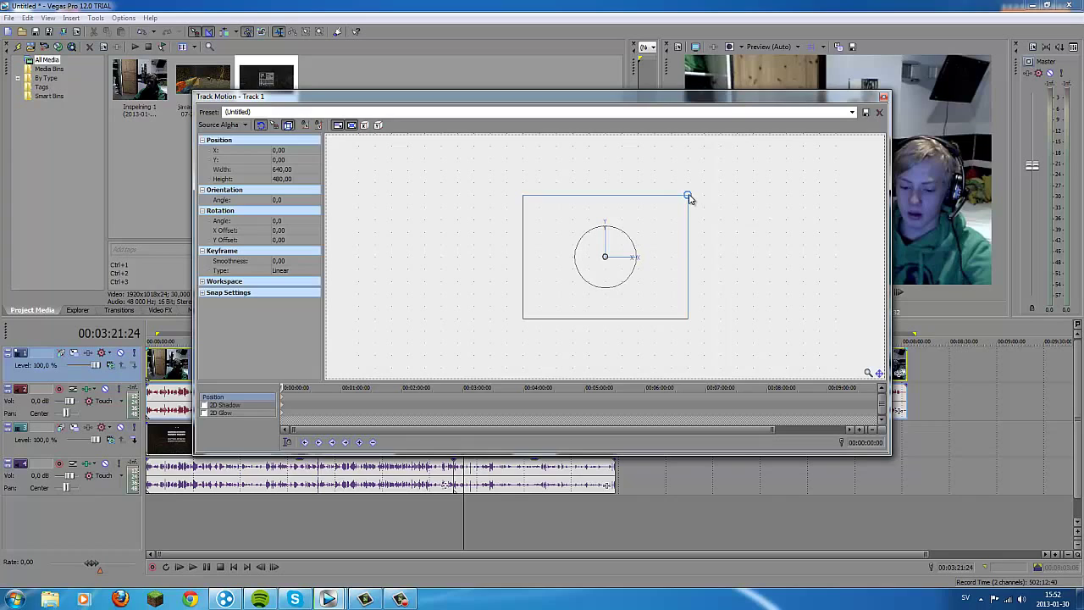
left_click_drag(690, 198, 650, 213)
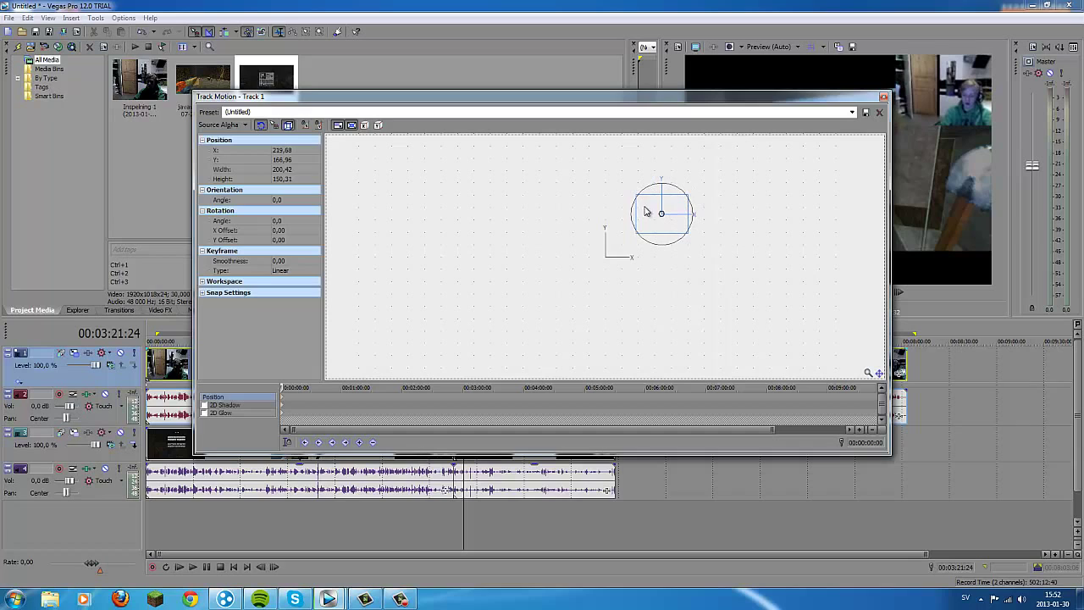
left_click(883, 98)
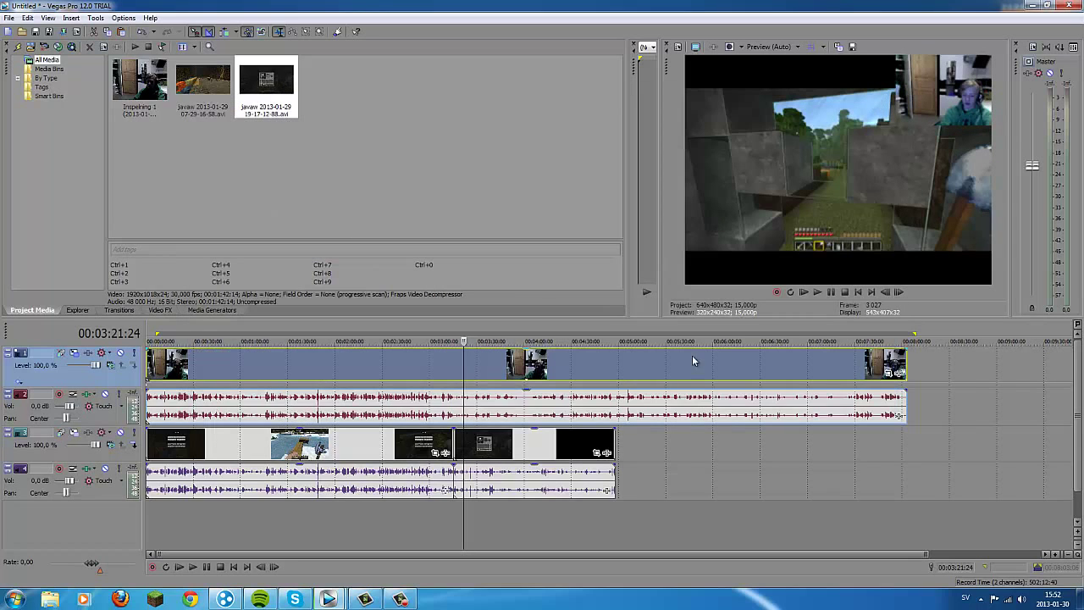
left_click(817, 291)
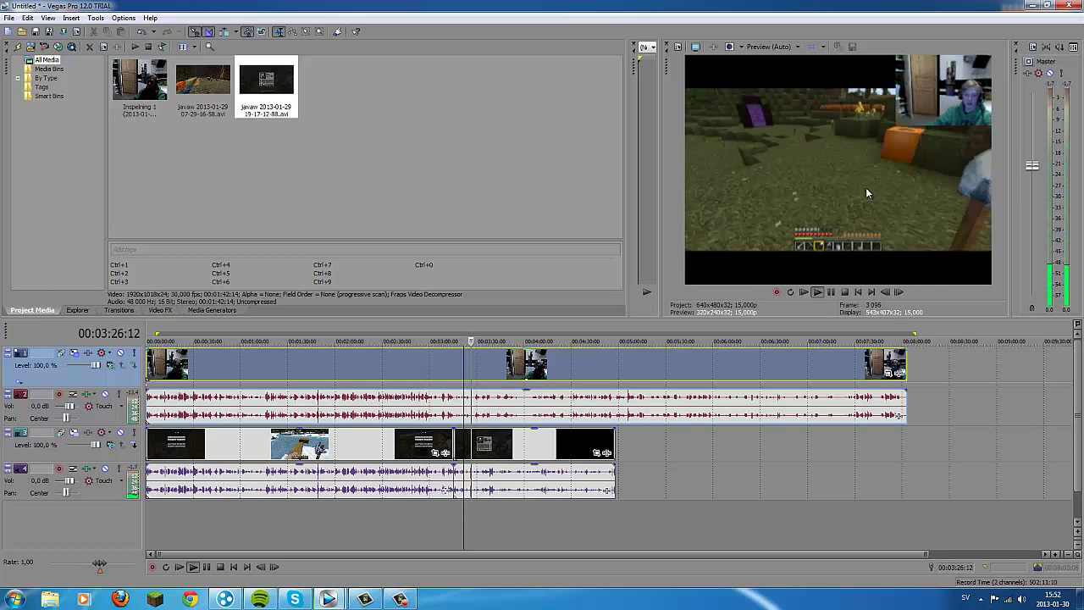
key("Return")
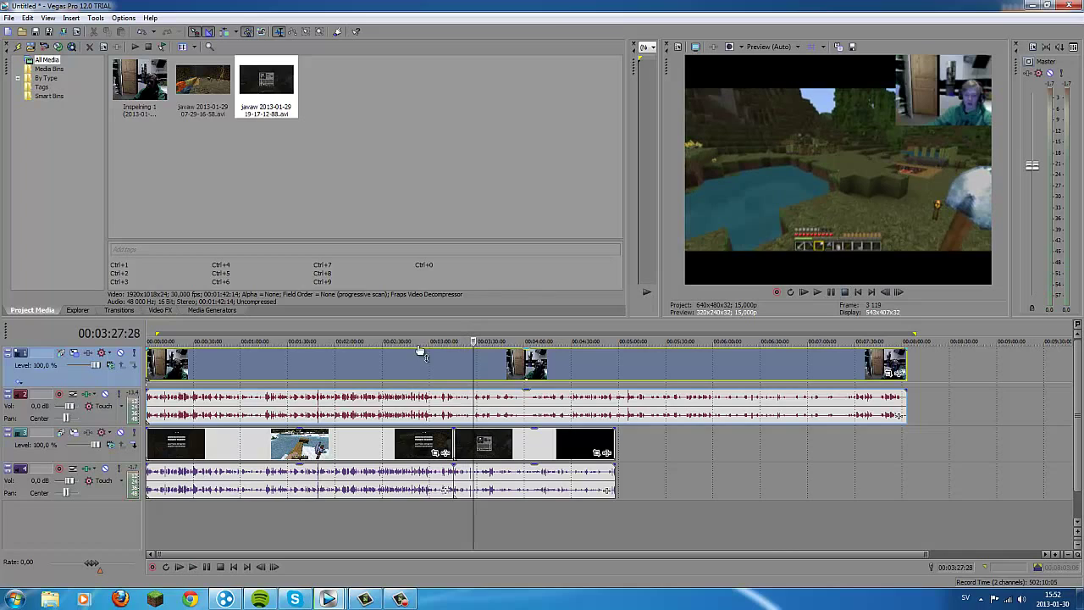
left_click(149, 342)
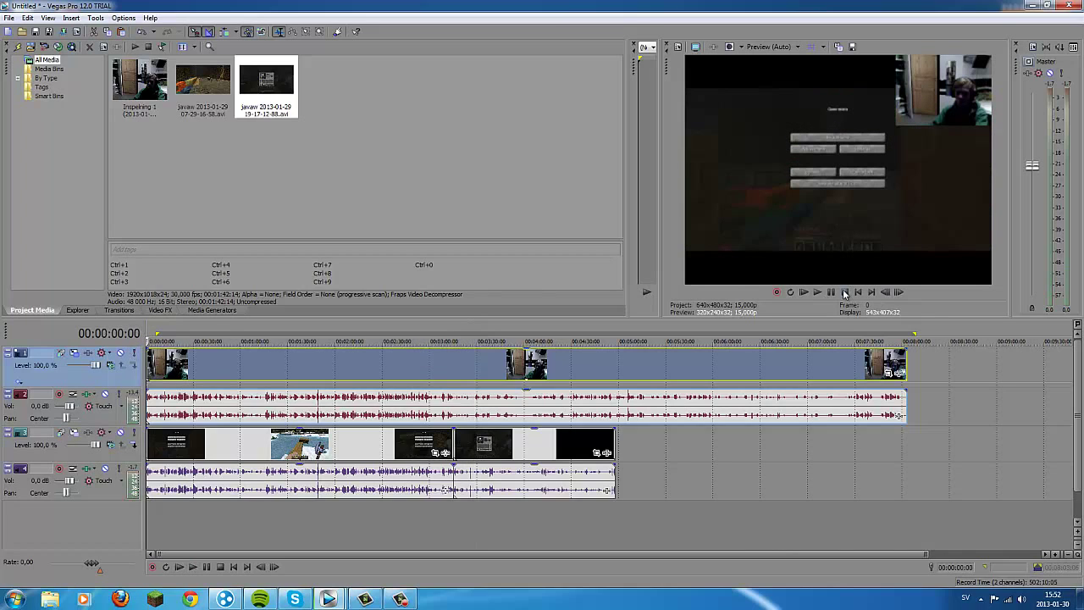
left_click_drag(722, 510, 784, 466)
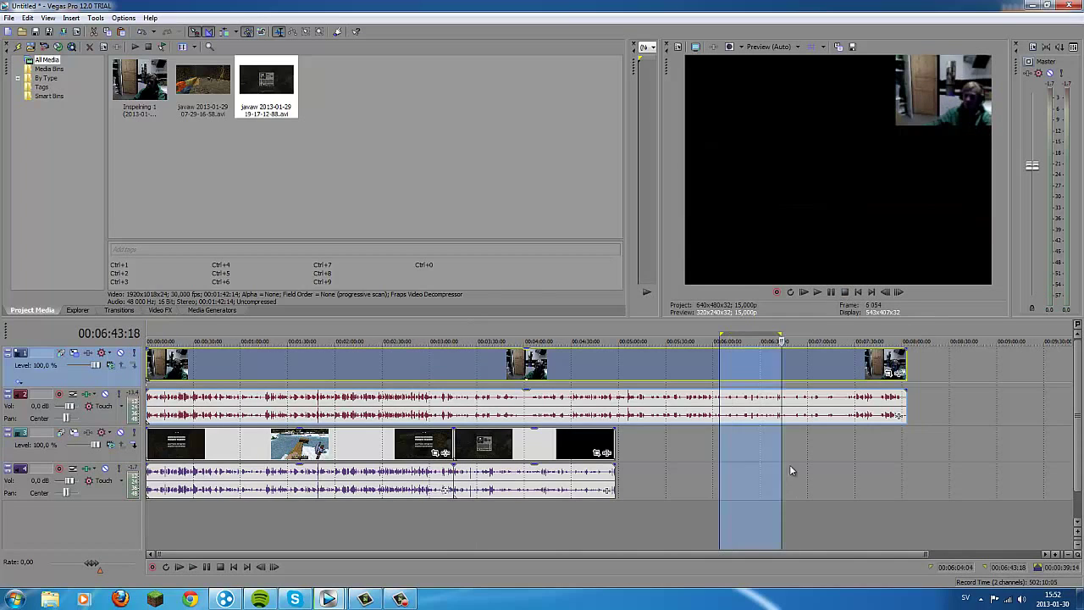
left_click(662, 373)
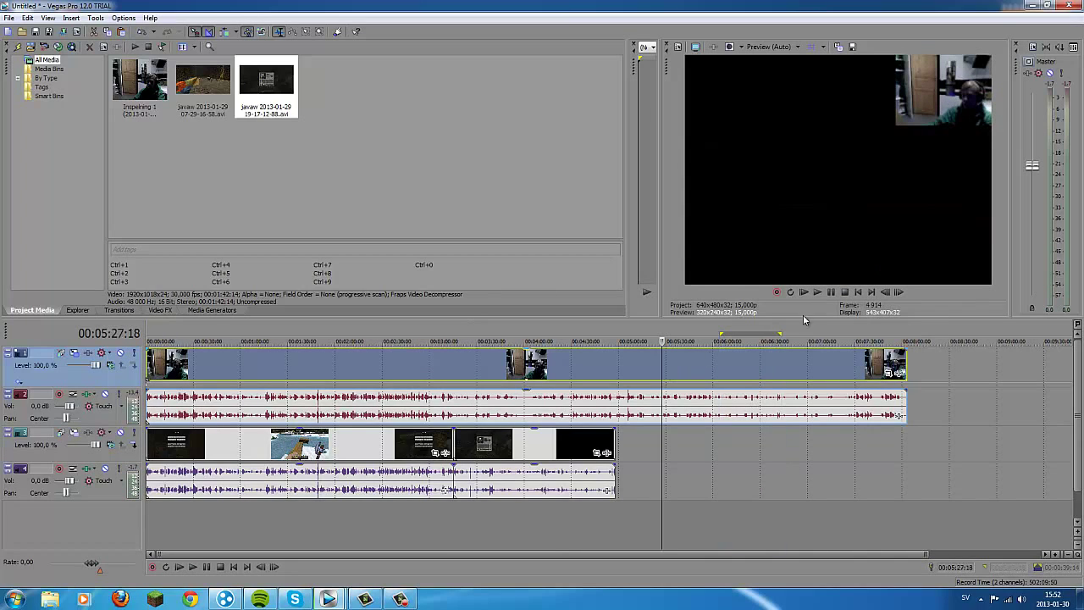
- Deselect the clips and open Render As for Untitled.wmv with the Youtube HD template
left_click(898, 495)
left_click(784, 365)
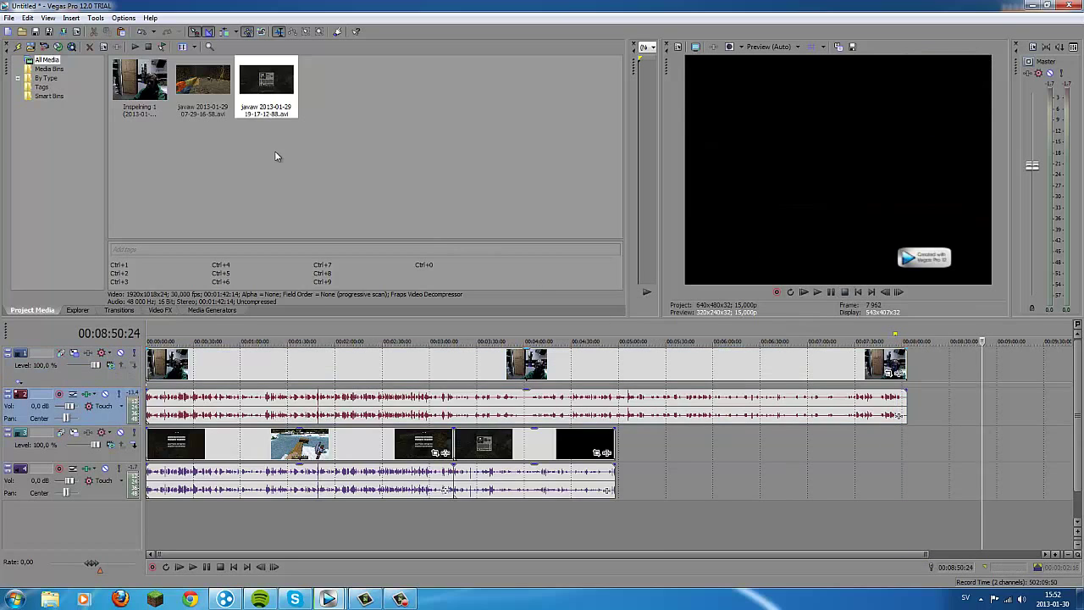
left_click(7, 19)
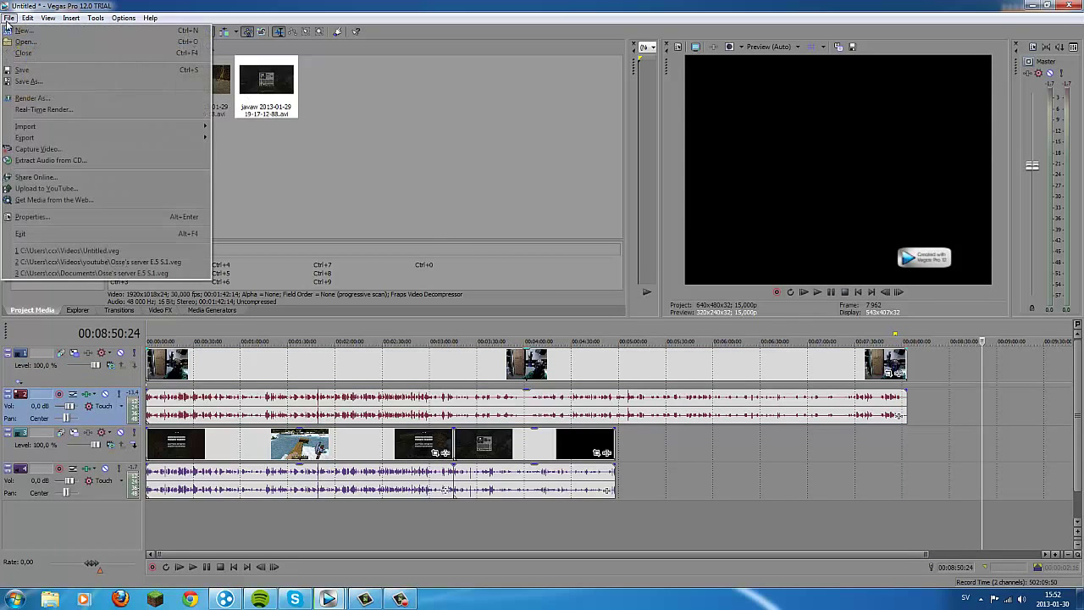
left_click(26, 97)
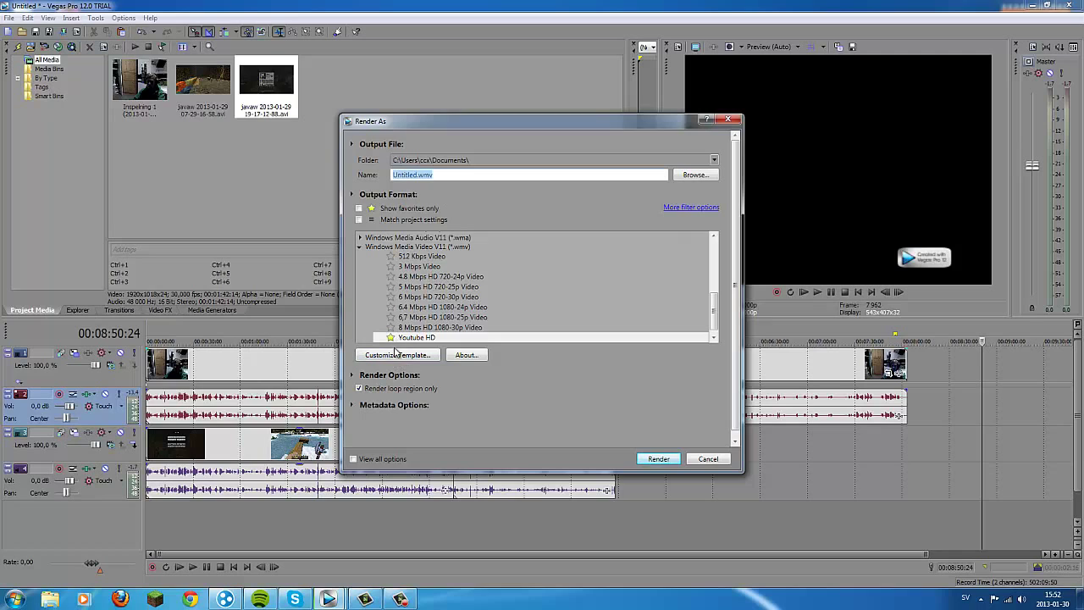
- Customize the Youtube HD template, keeping the 1280x720 size and Windows Media Video V8 format
left_click(394, 355)
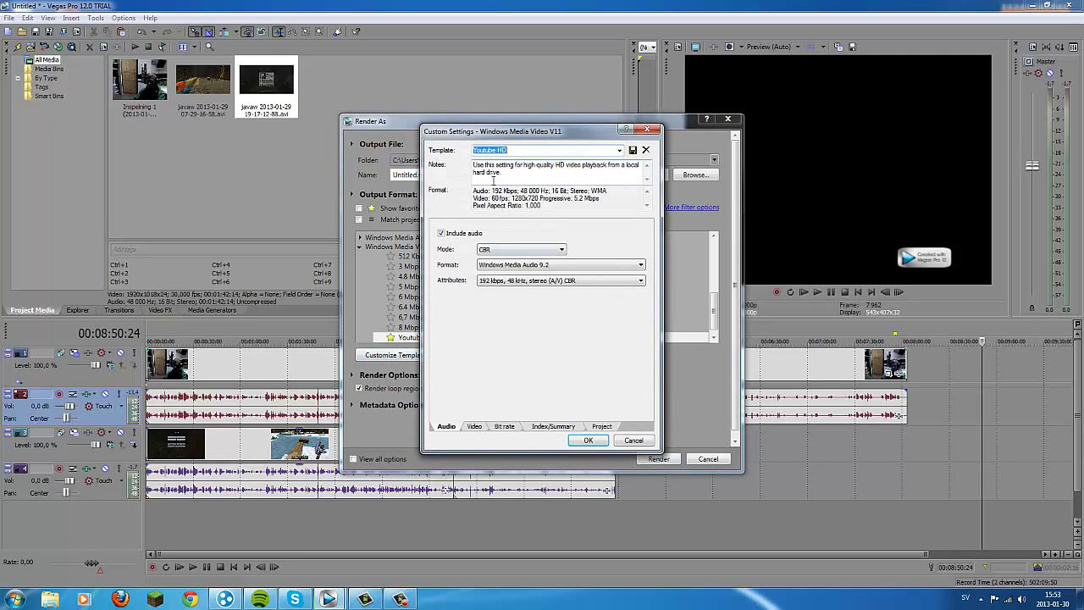
left_click(474, 427)
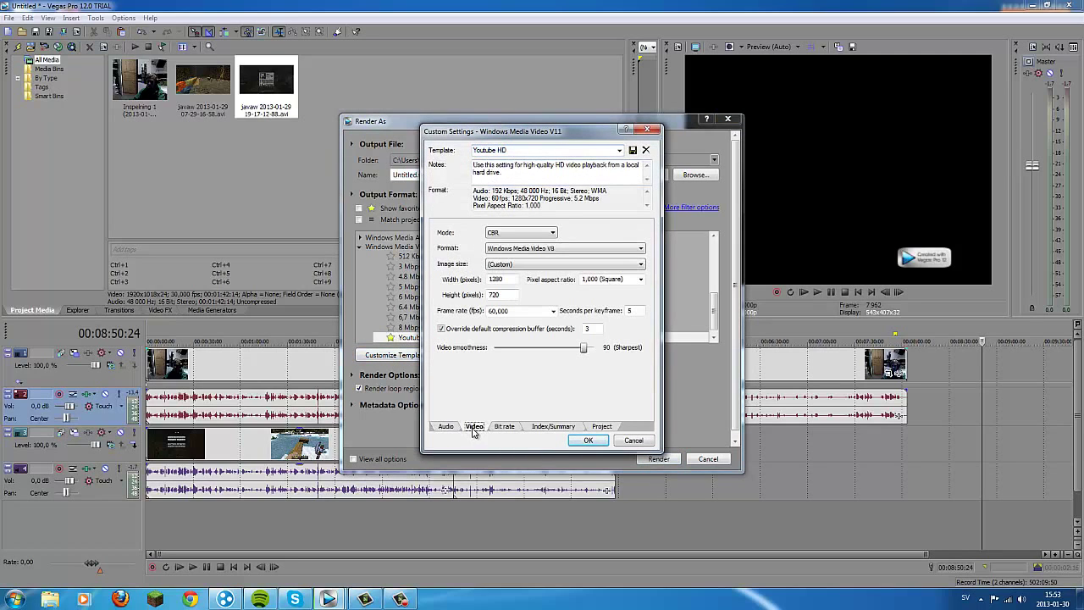
left_click(502, 264)
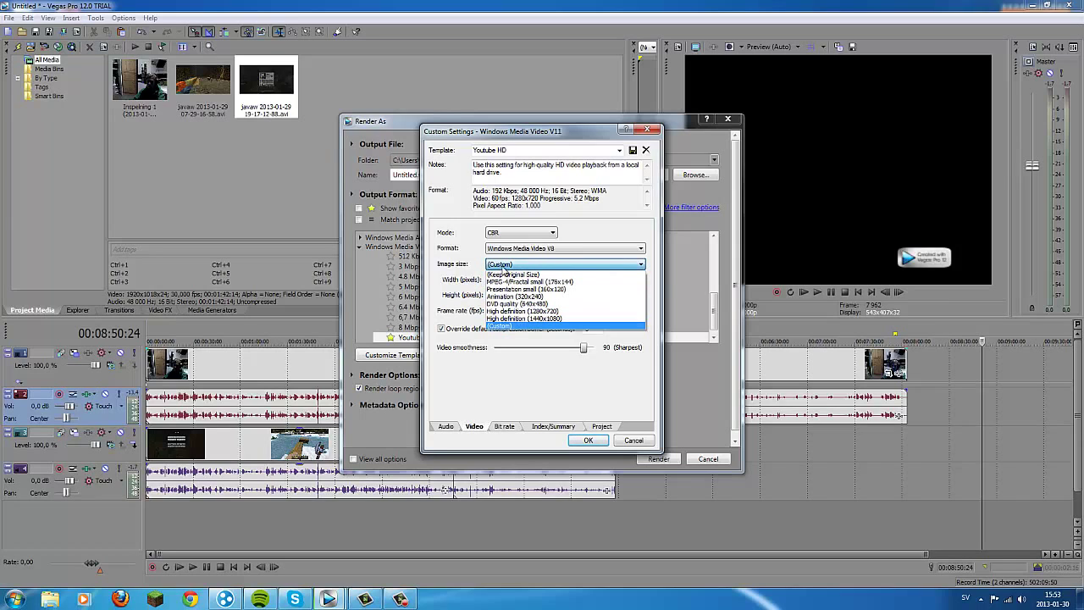
left_click(502, 264)
left_click(534, 249)
left_click(530, 251)
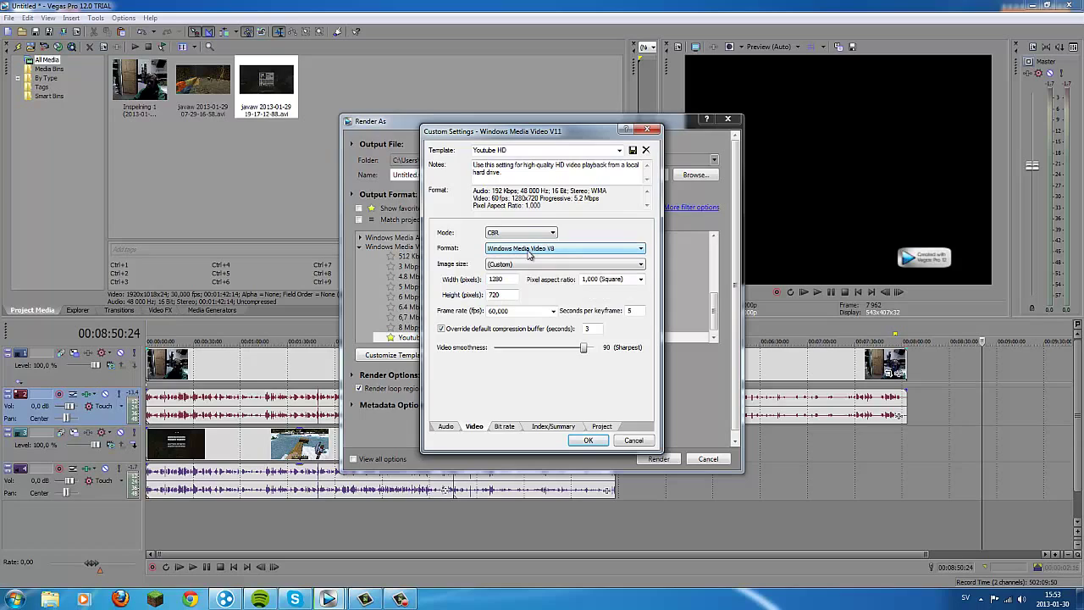
left_click(529, 251)
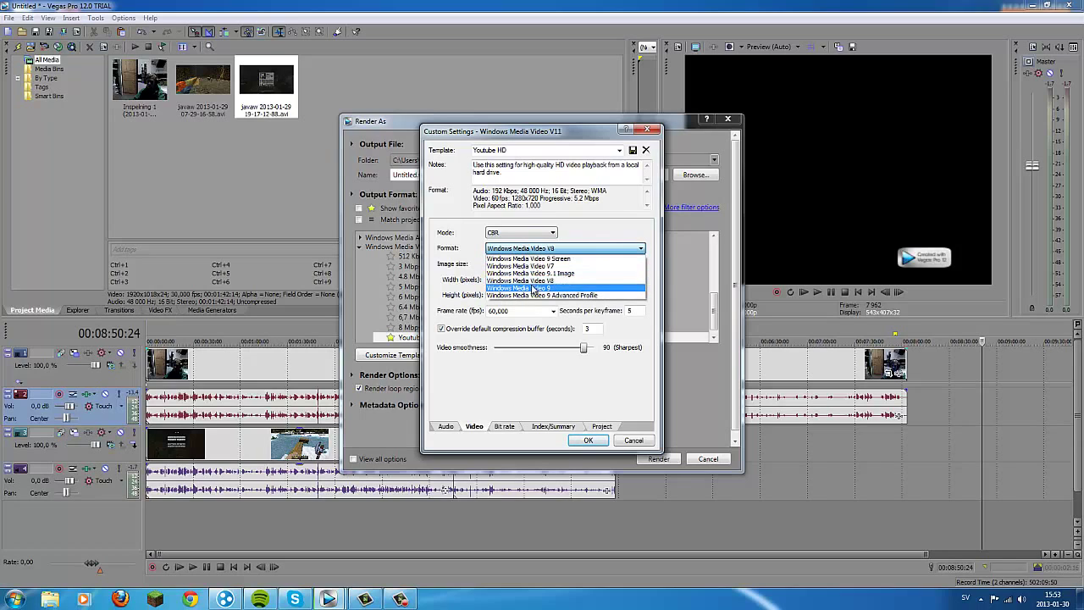
left_click(531, 280)
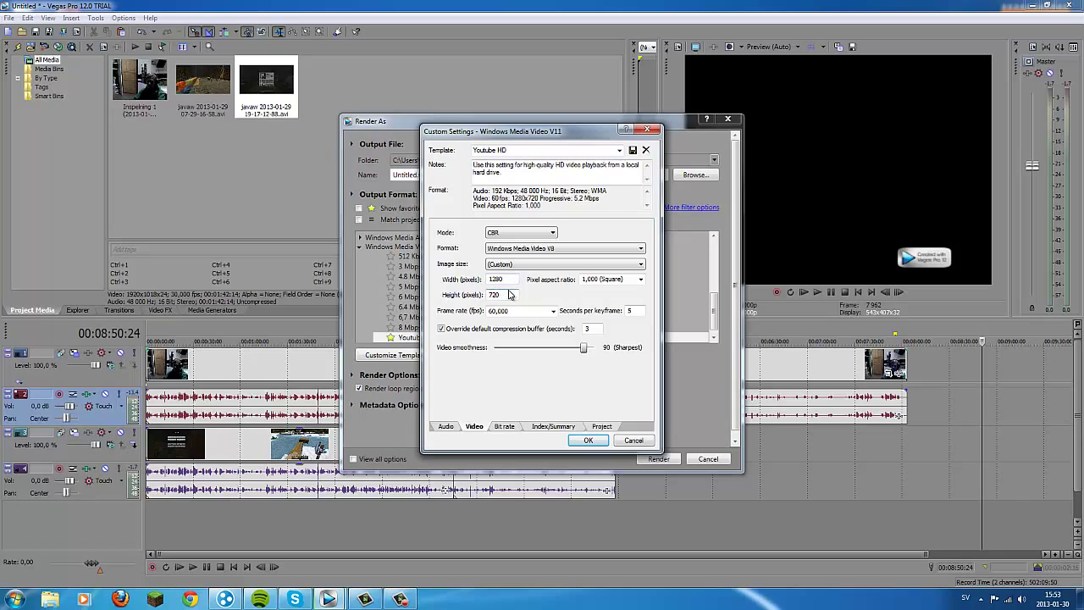
- Review the bit rate, audio, index/summary and project settings, then cancel without changes
left_click(506, 427)
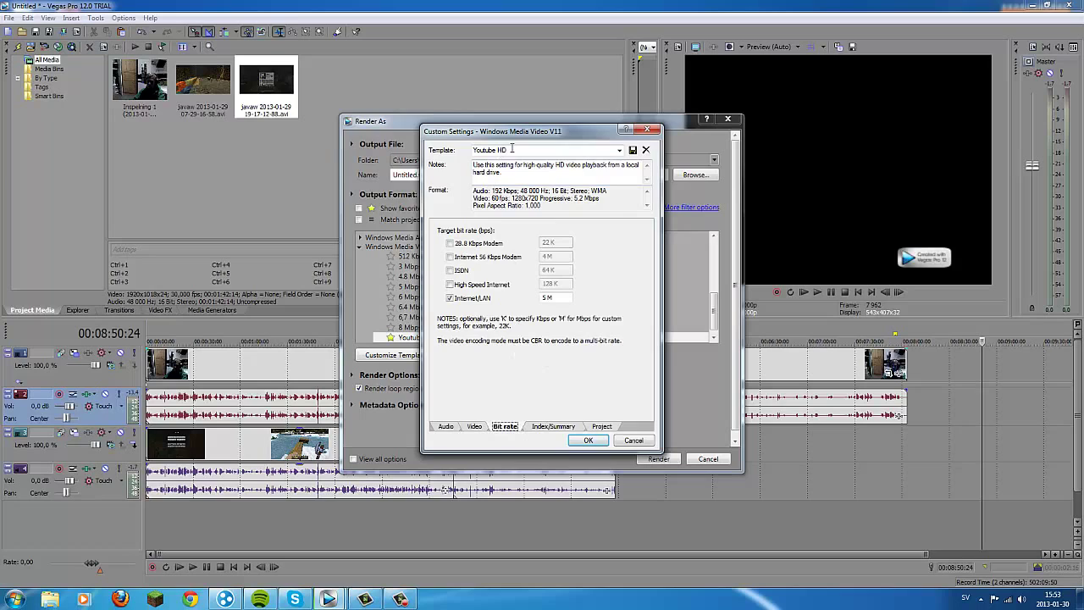
left_click(444, 427)
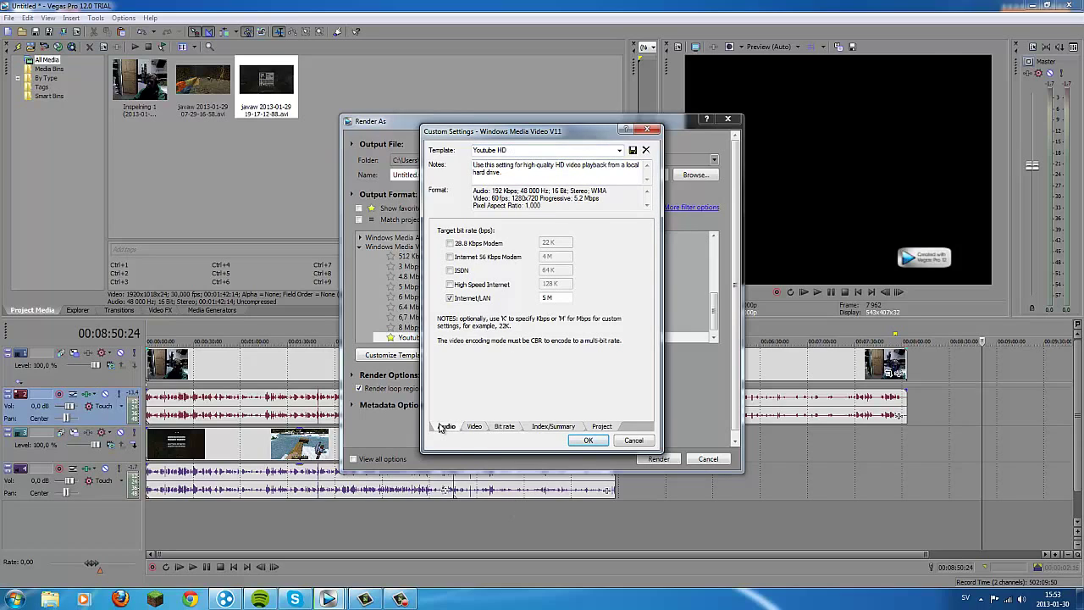
left_click(509, 427)
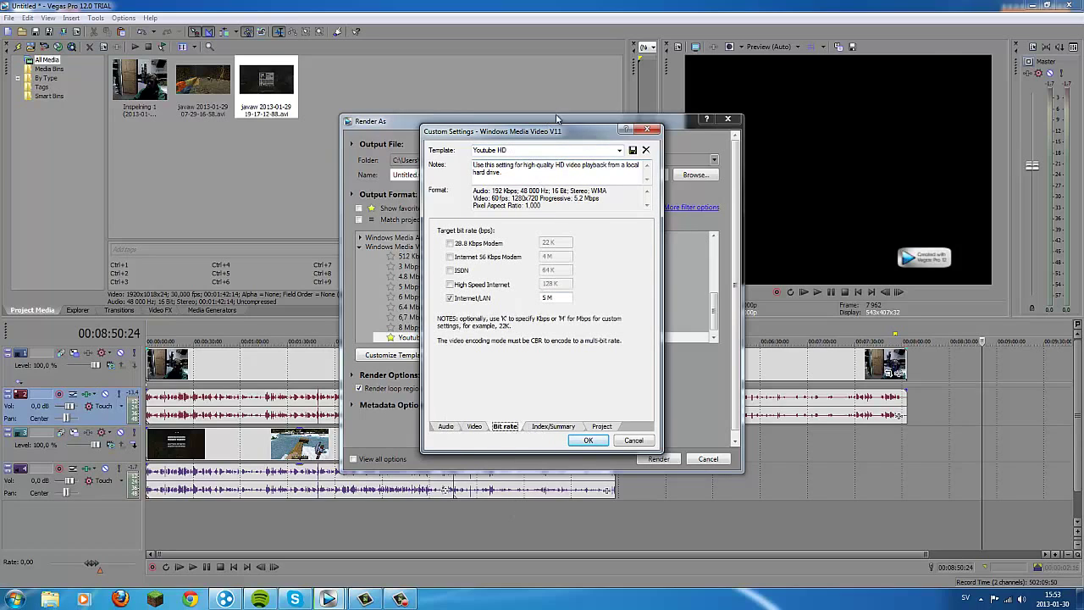
left_click(526, 169)
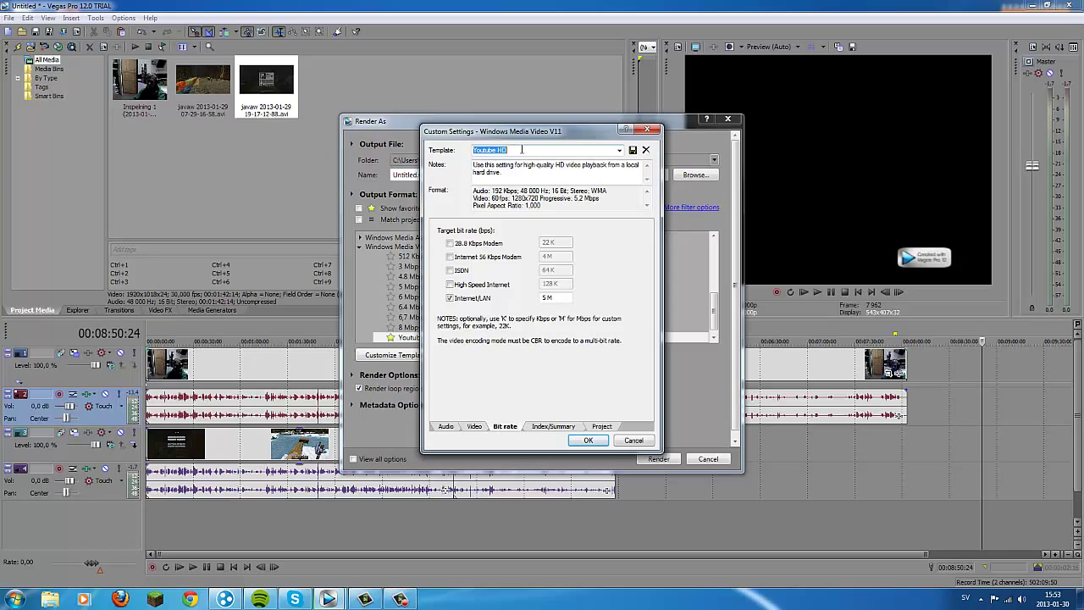
left_click(542, 426)
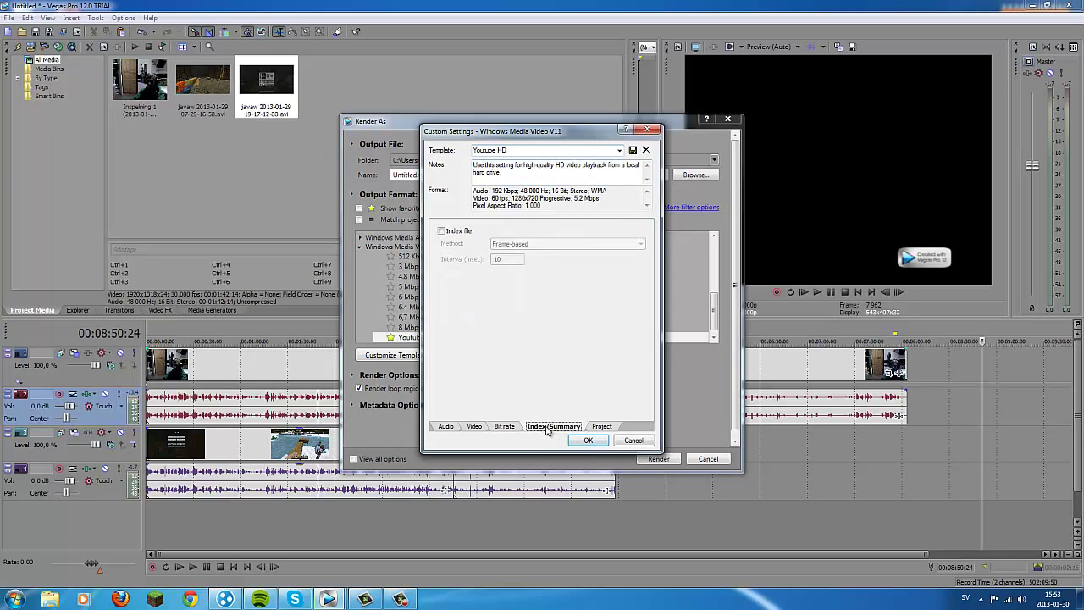
left_click(601, 428)
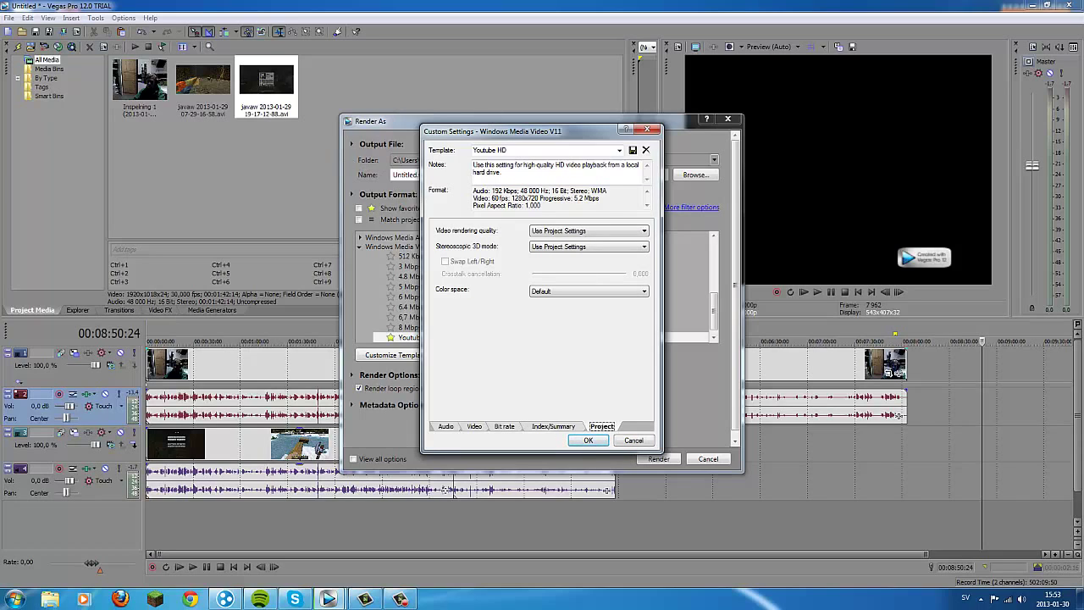
left_click(634, 440)
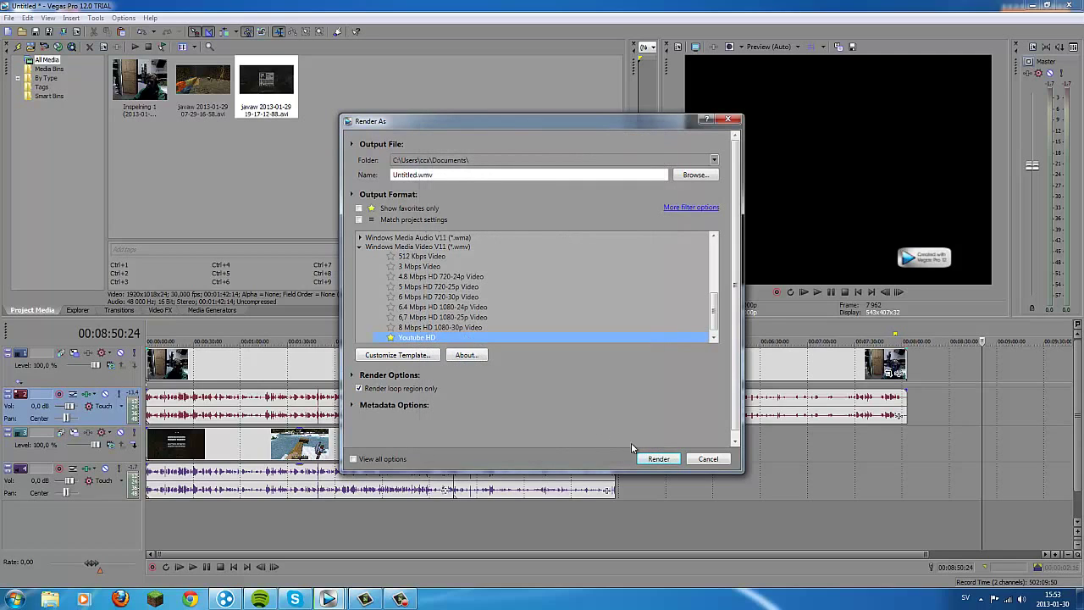
- Render over the existing Untitled.wmv and dismiss the resulting error
left_click(658, 459)
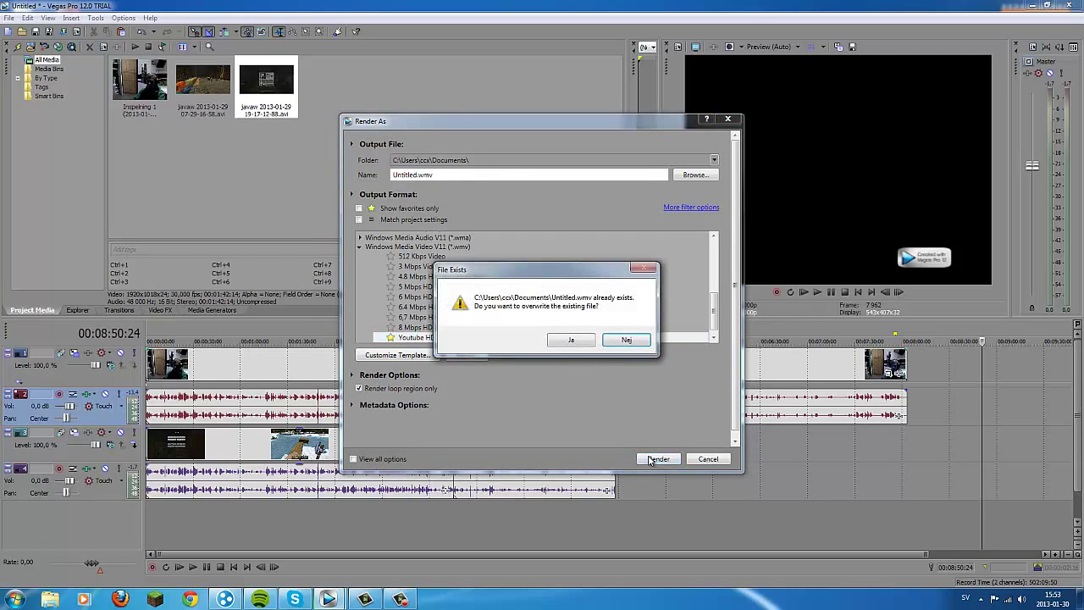
left_click(571, 343)
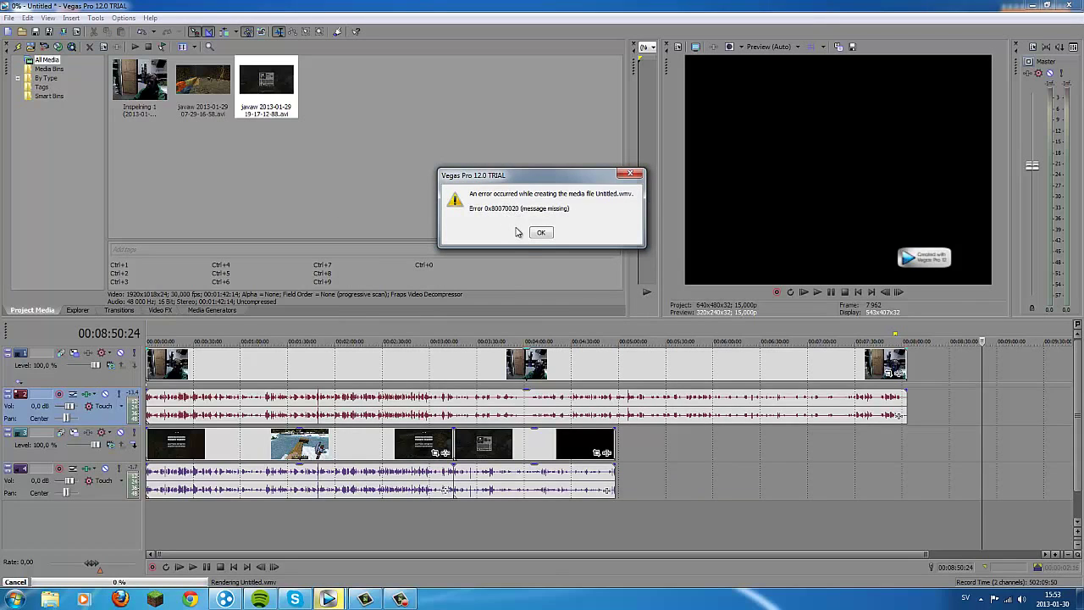
left_click(542, 234)
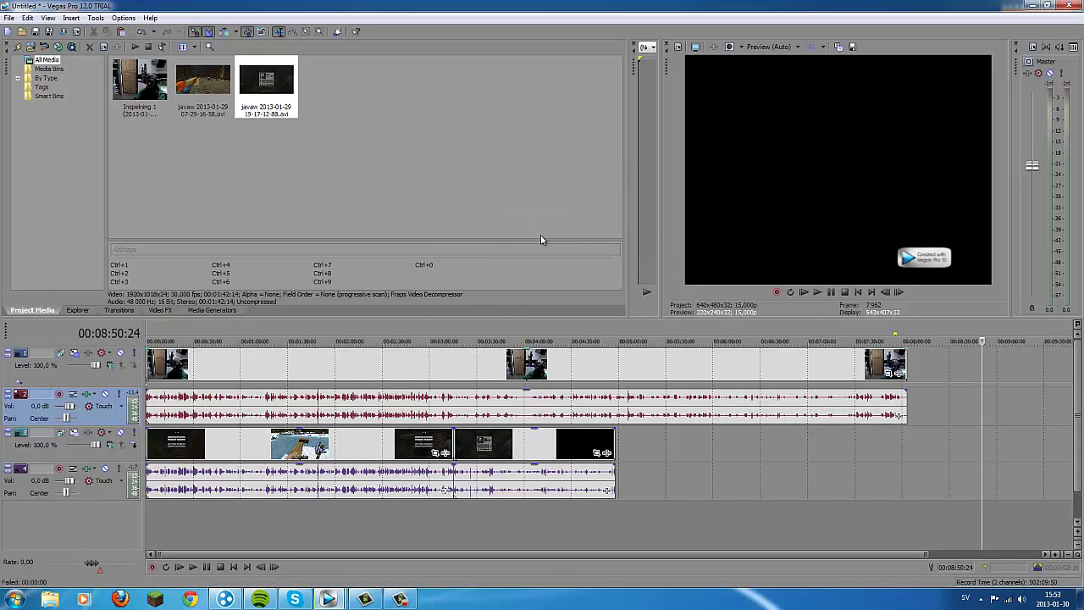
- Reopen Render As, retry overwriting Untitled.wmv, and dismiss the second error
left_click(10, 17)
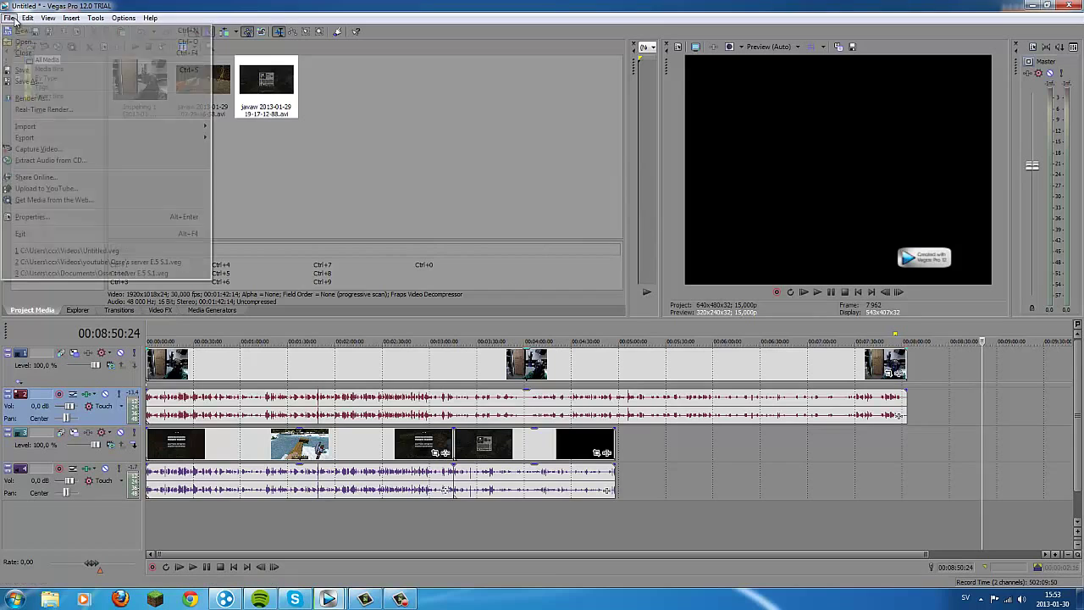
left_click(49, 99)
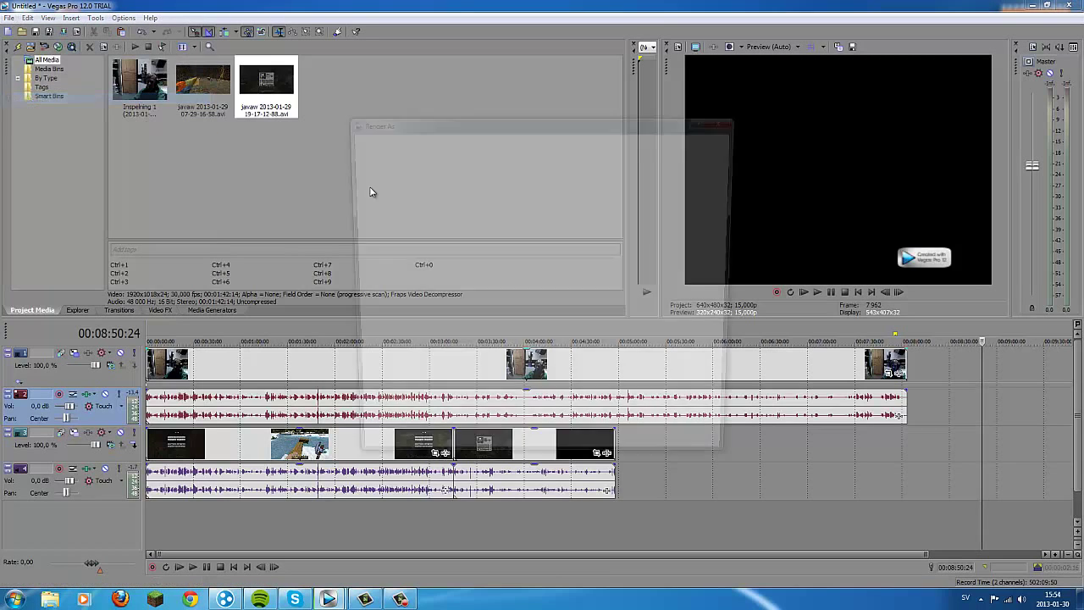
left_click(659, 459)
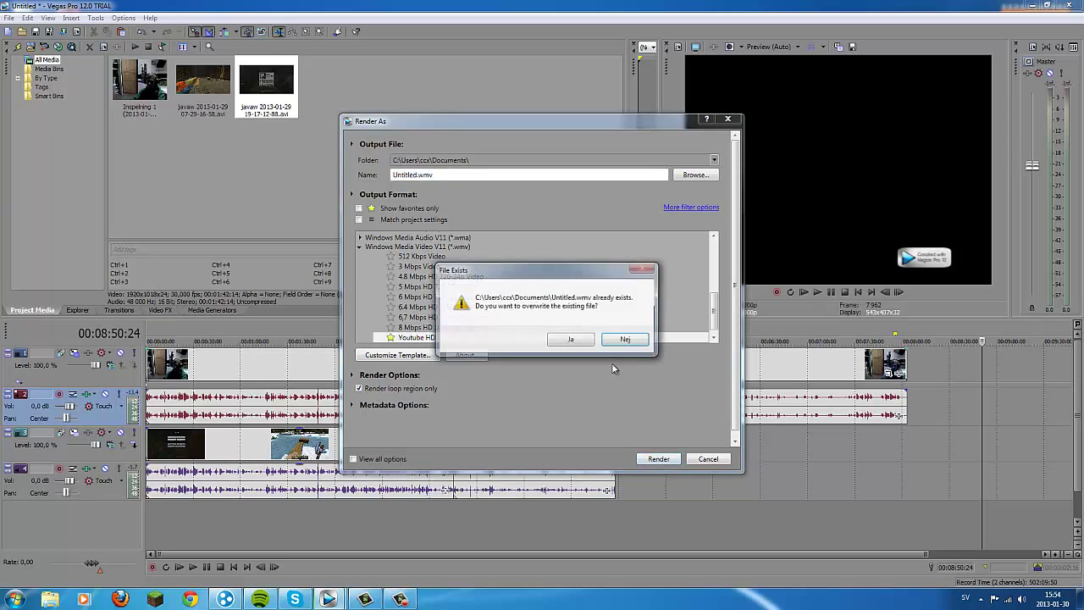
left_click(573, 341)
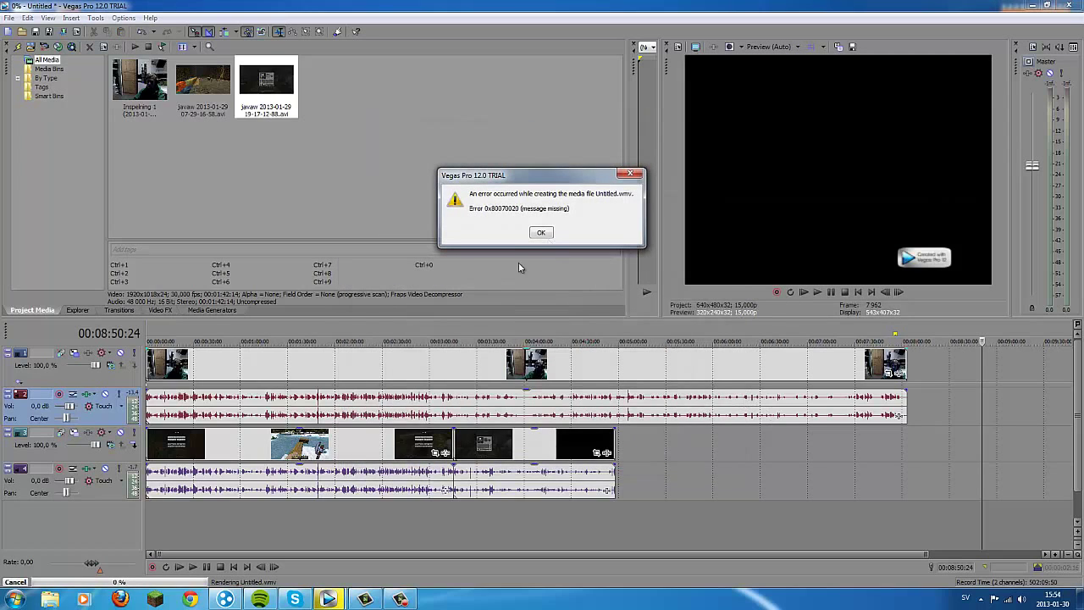
left_click(541, 232)
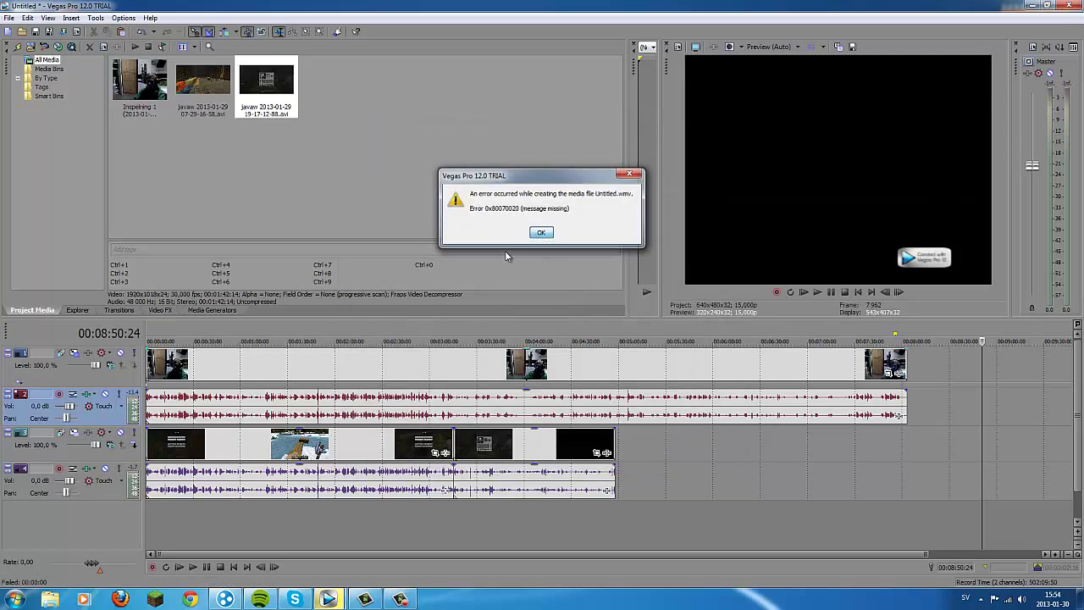
- Show and hide the Camtasia recorder controls, then select the full project as the loop region
left_click(398, 600)
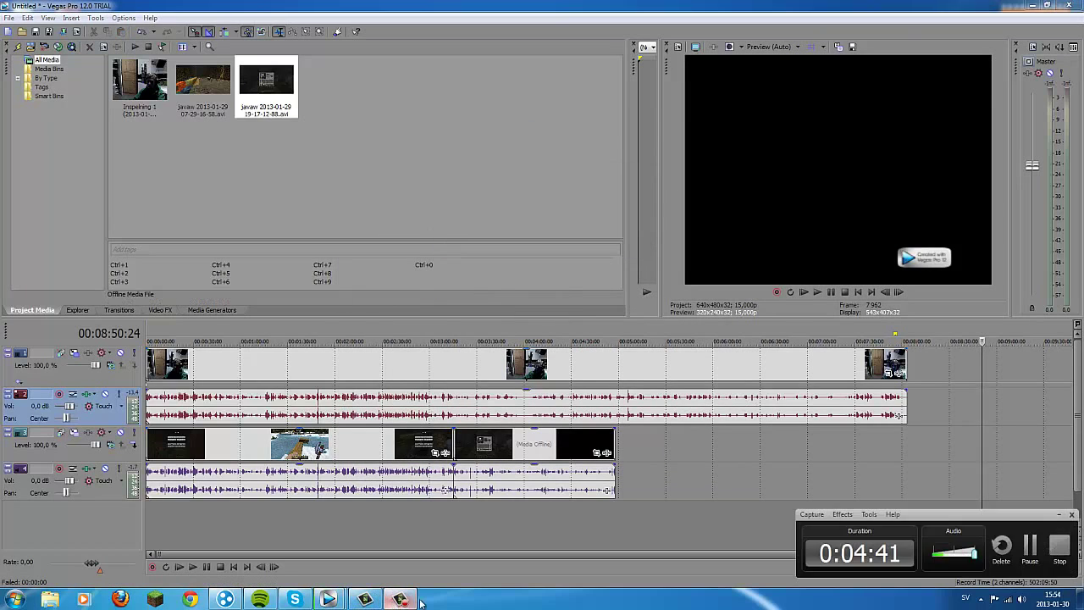
left_click(1033, 549)
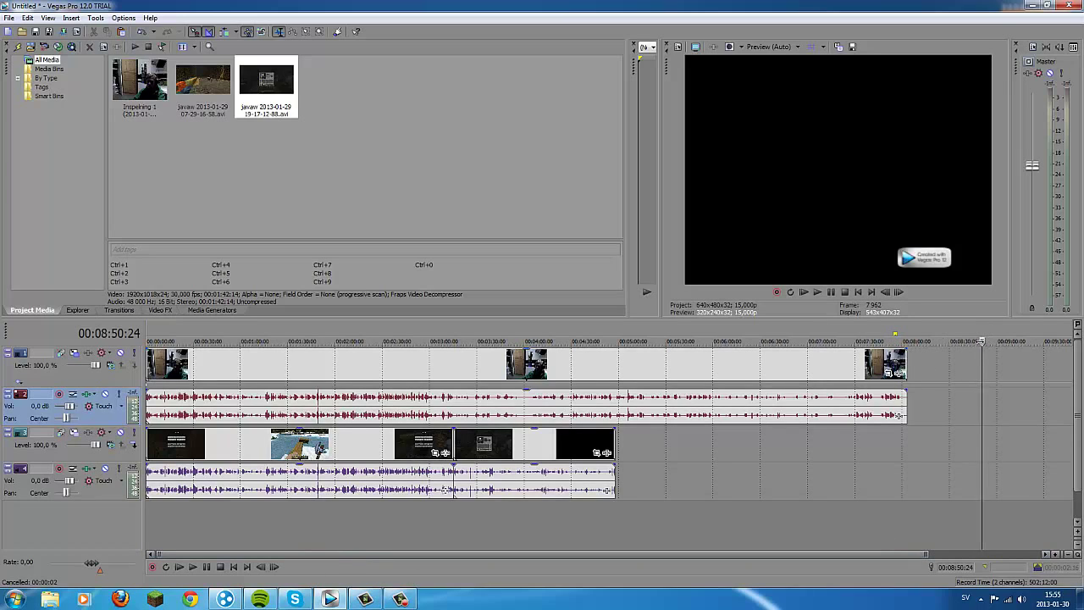
left_click_drag(927, 342, 146, 342)
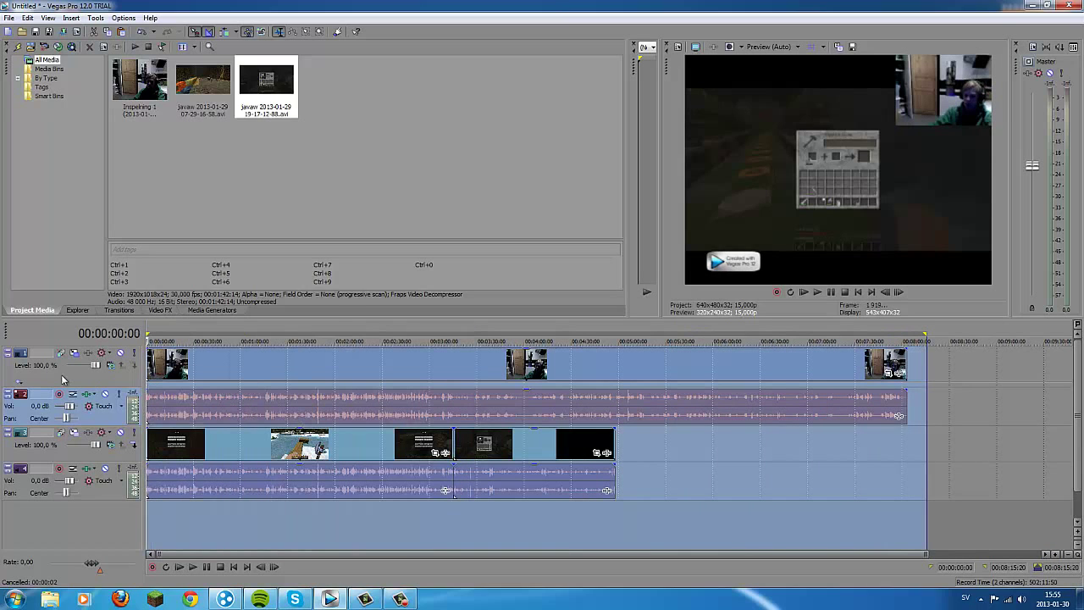
left_click(8, 17)
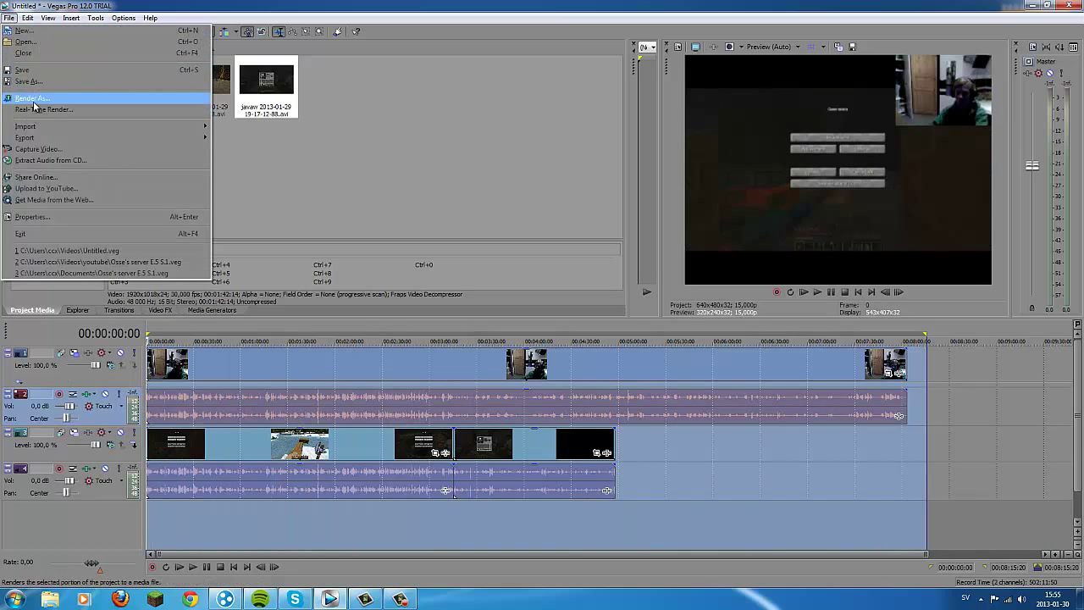
left_click(34, 101)
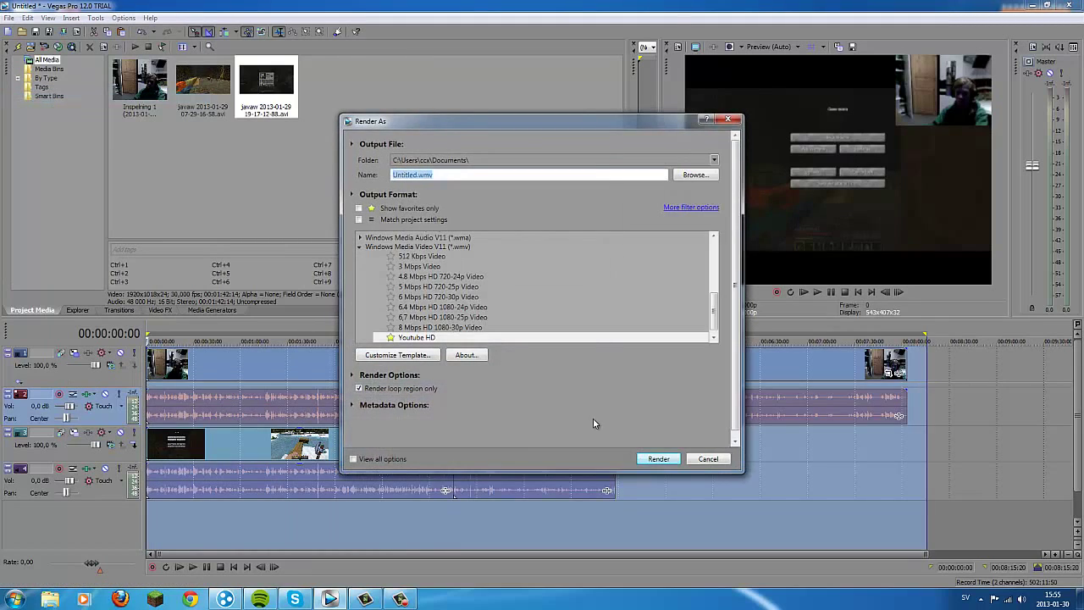
left_click(662, 460)
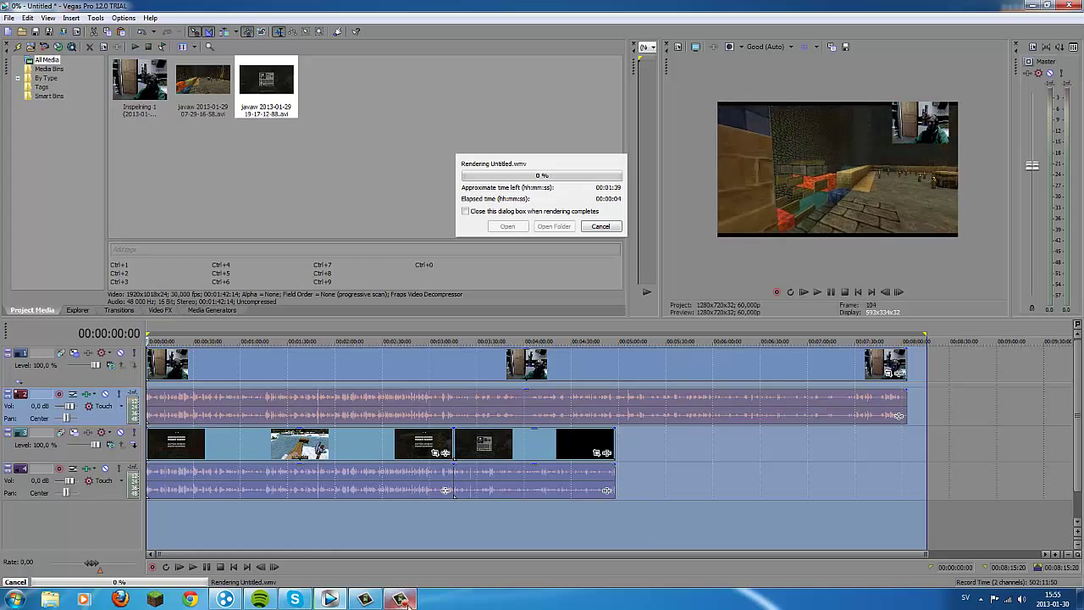
mouse_move(401, 600)
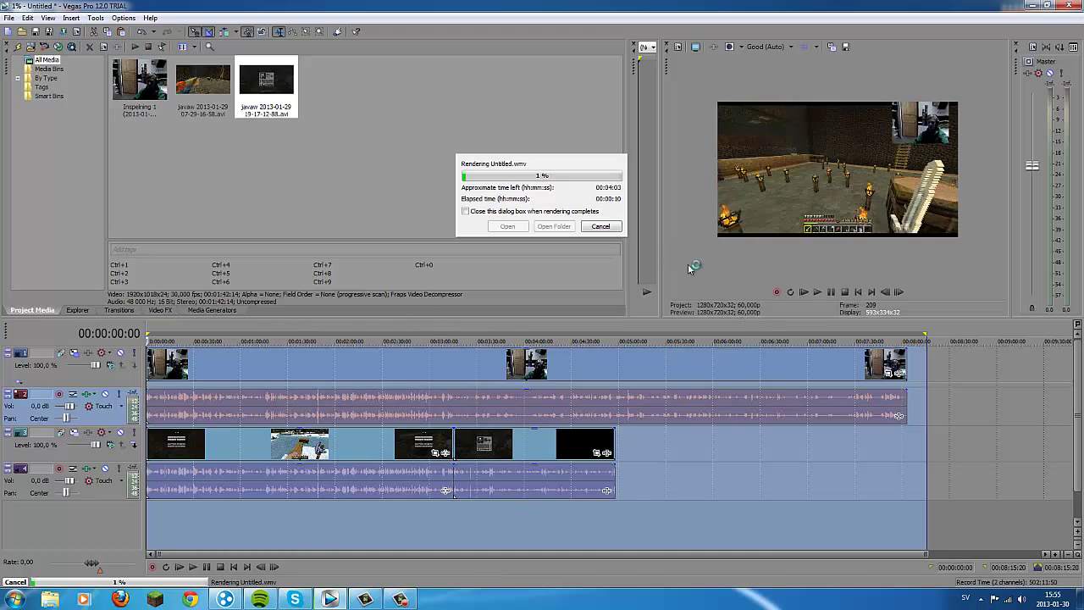
left_click(601, 227)
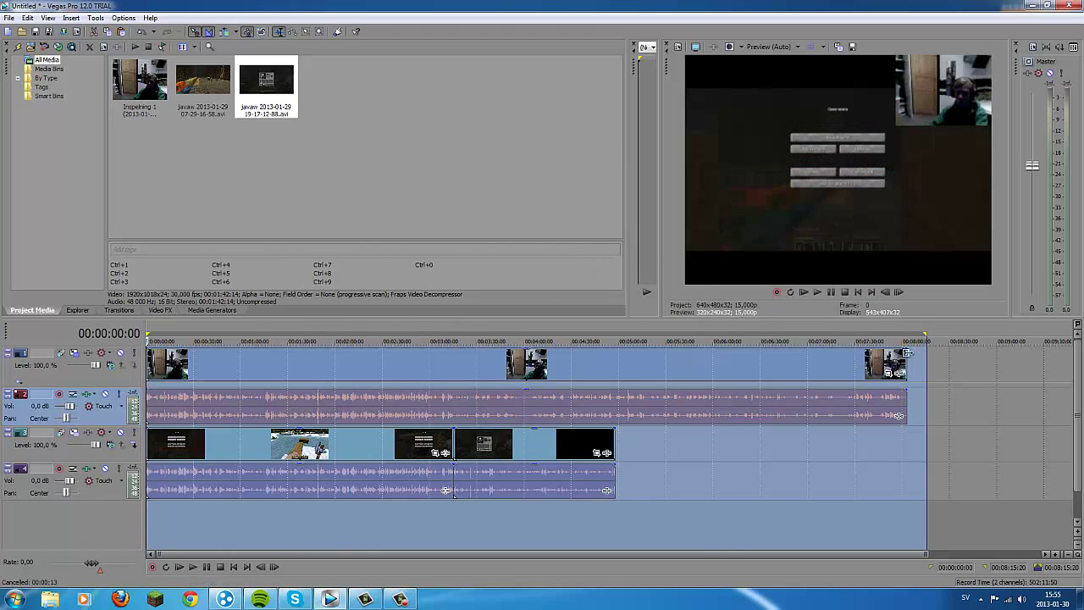
- Trim the webcam clip on track 1 so it ends at about 2:34
left_click(907, 358)
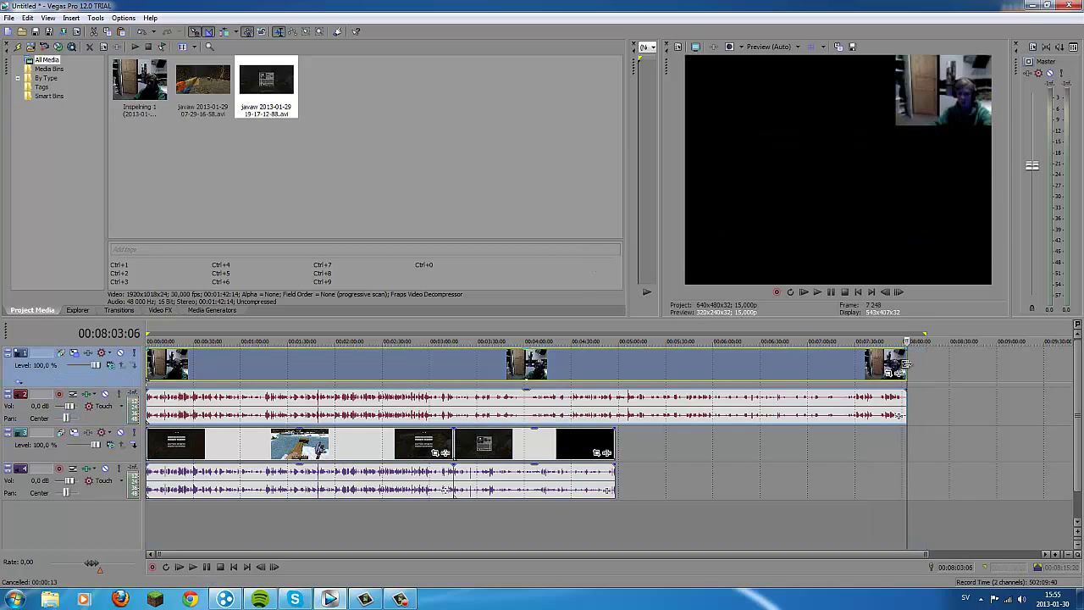
left_click_drag(907, 369, 388, 376)
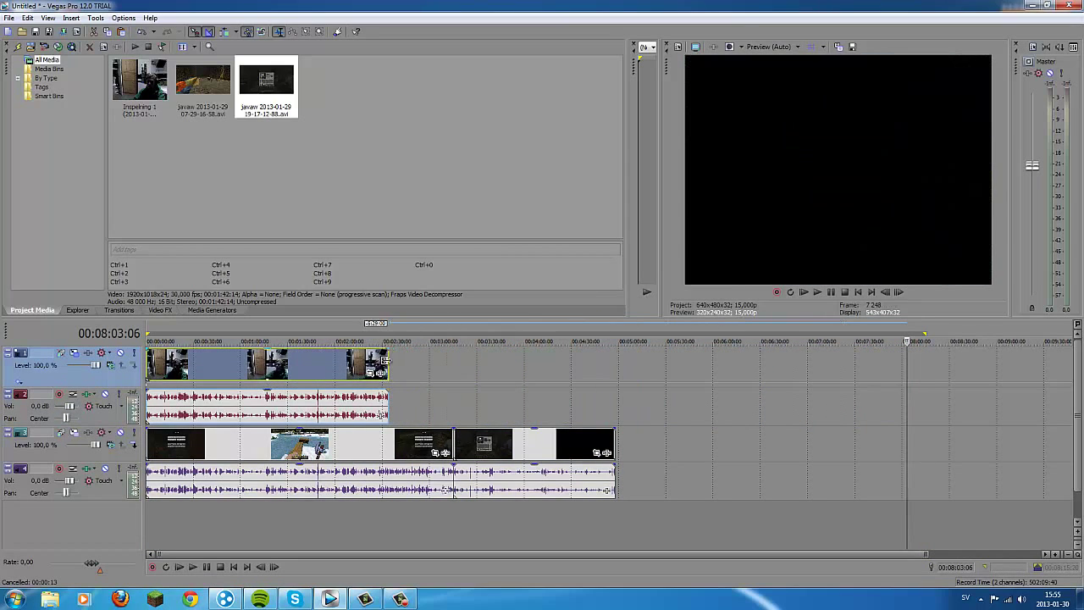
left_click(387, 343)
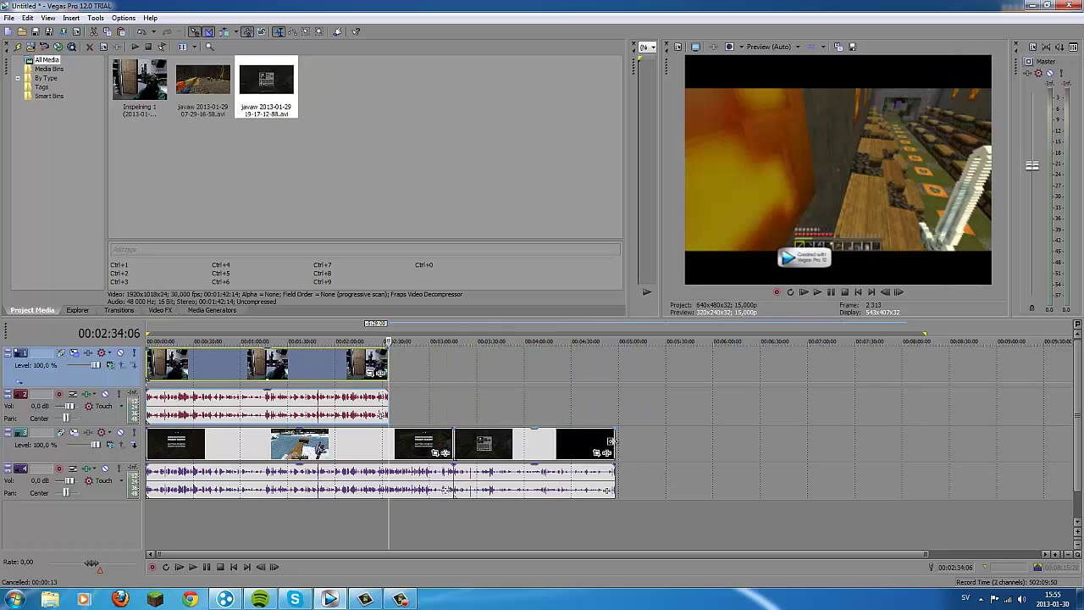
- Shorten the track 3 gameplay clip, then delete the gameplay clips from tracks 3 and 4
left_click_drag(611, 446, 453, 447)
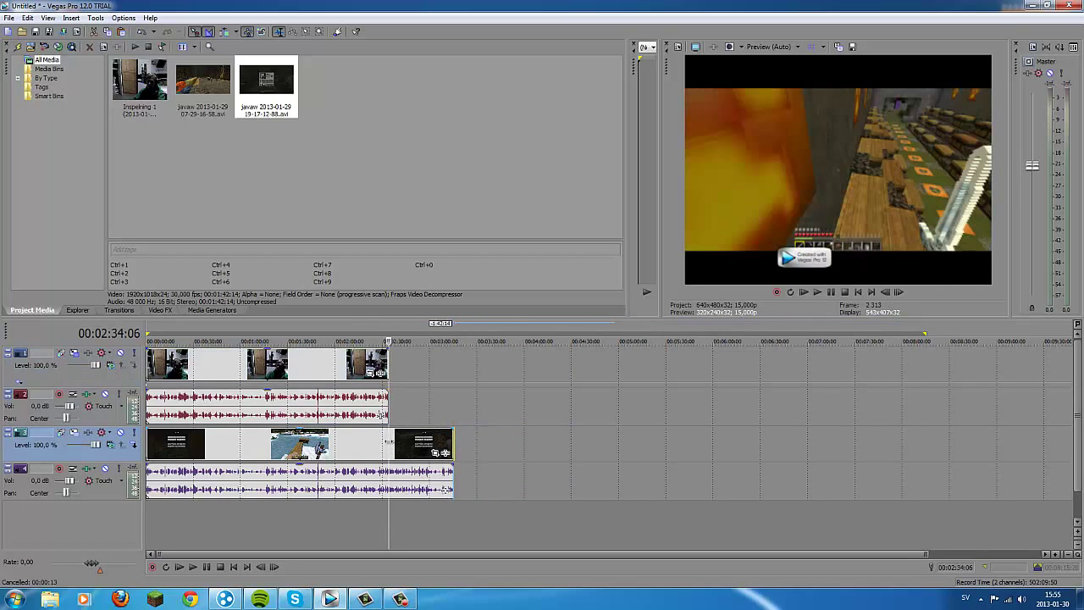
left_click(383, 447)
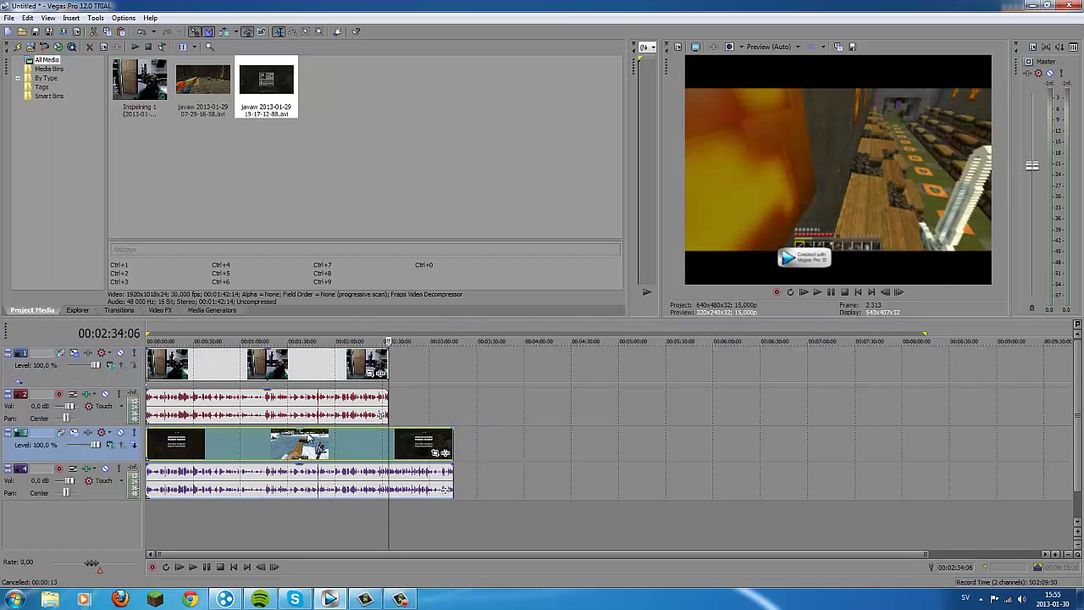
left_click(266, 451)
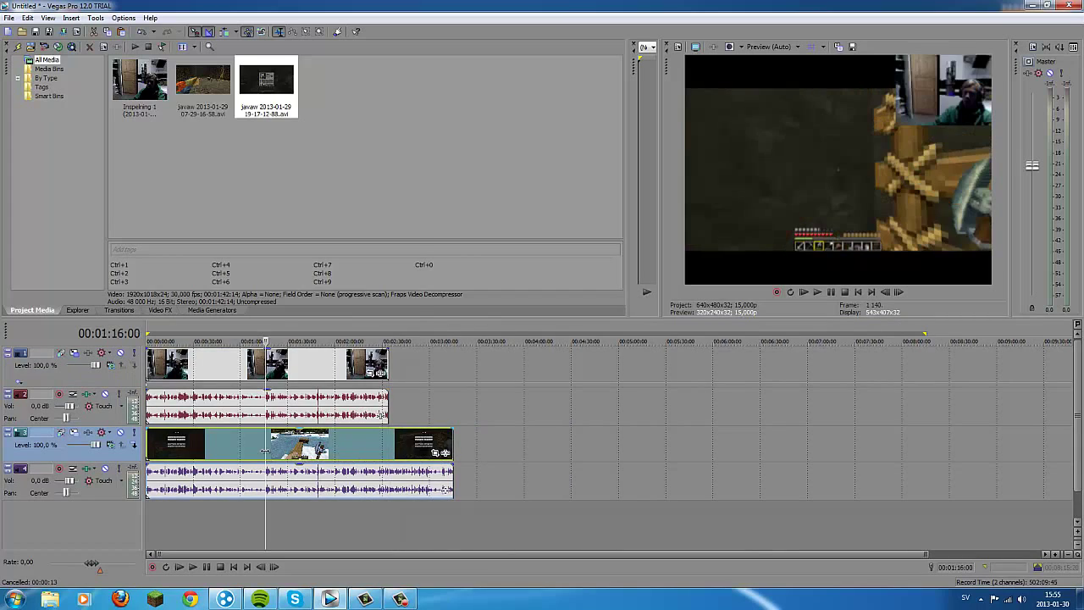
right_click(266, 451)
left_click(289, 229)
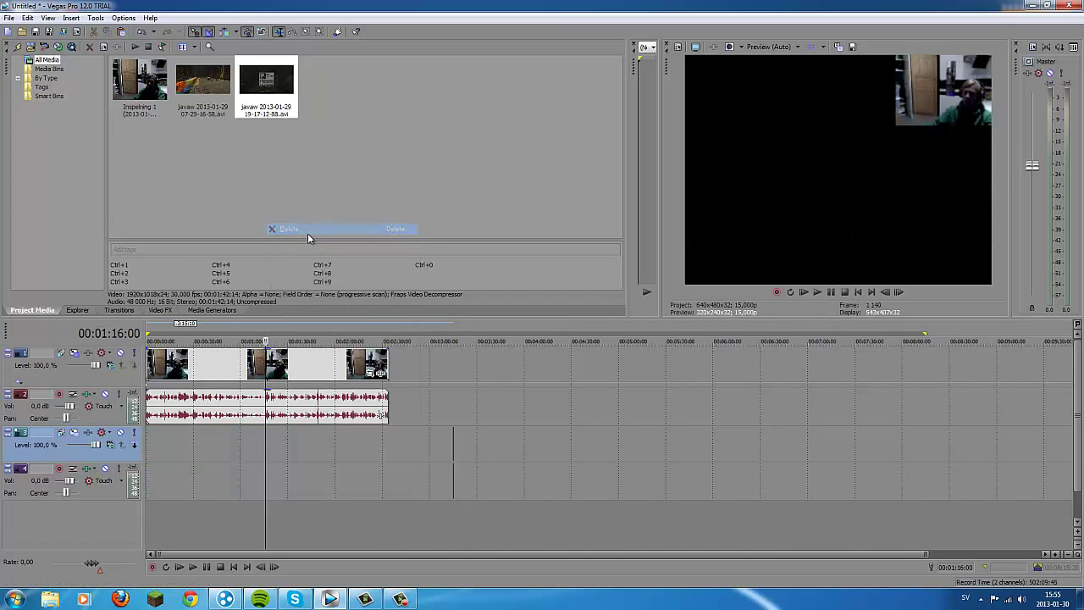
left_click_drag(209, 95, 204, 451)
right_click(205, 451)
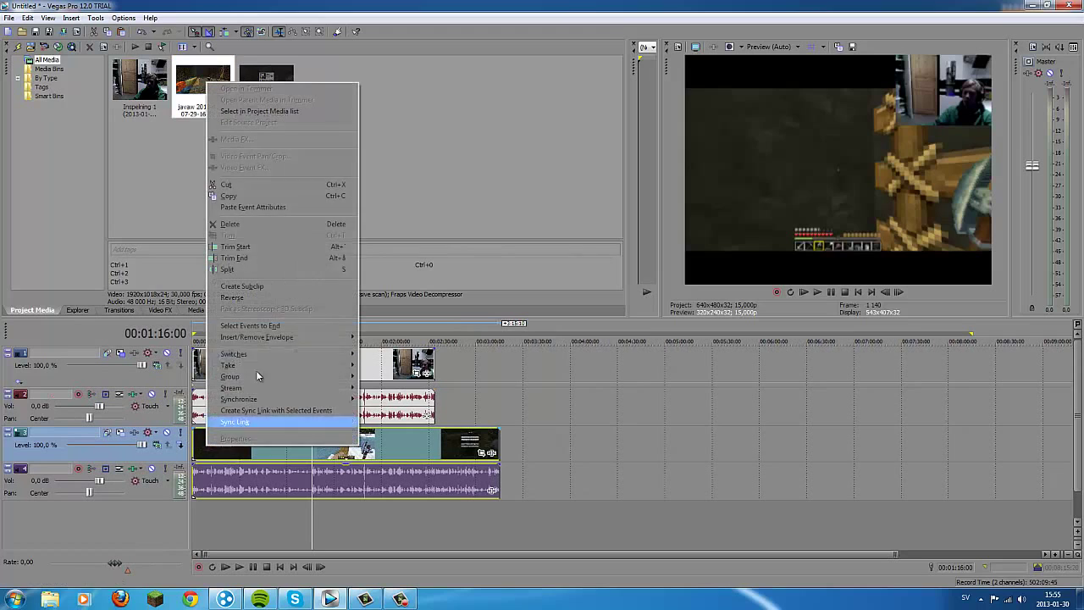
left_click(237, 230)
left_click_drag(254, 104, 200, 457)
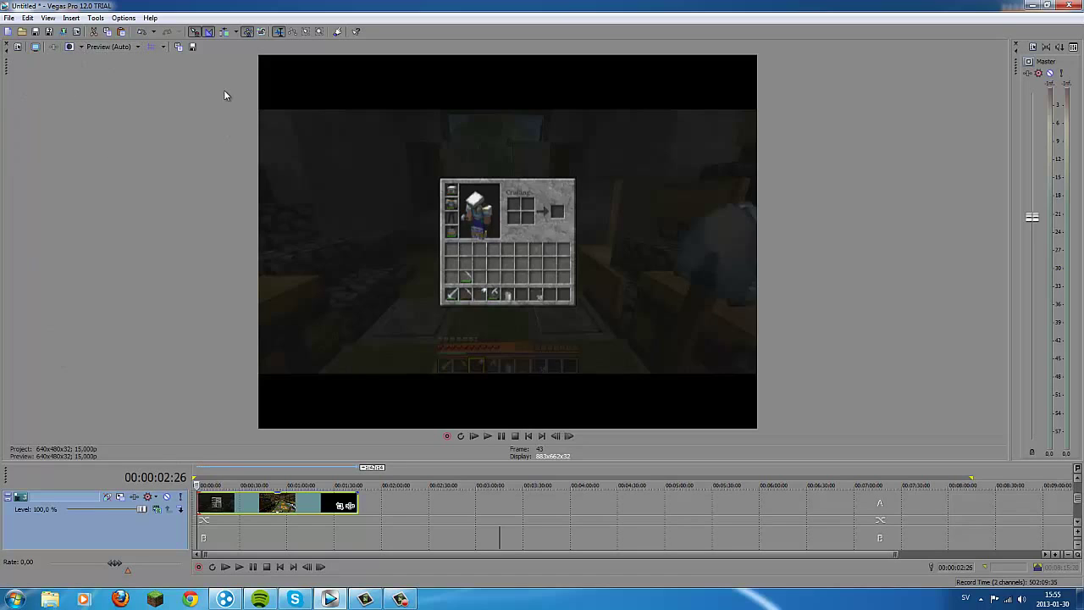
left_click(129, 48)
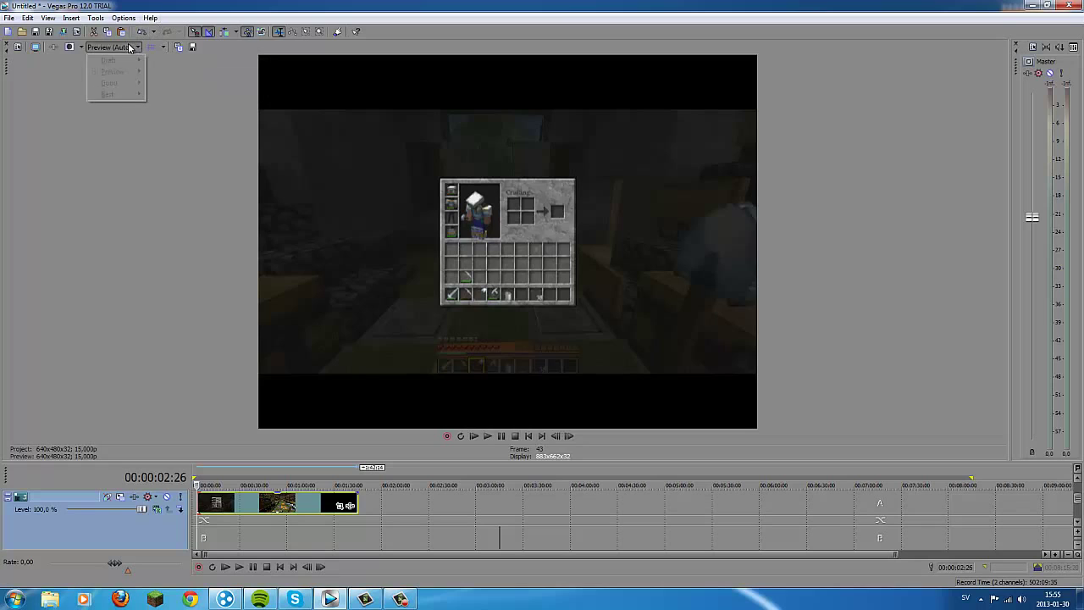
mouse_move(121, 65)
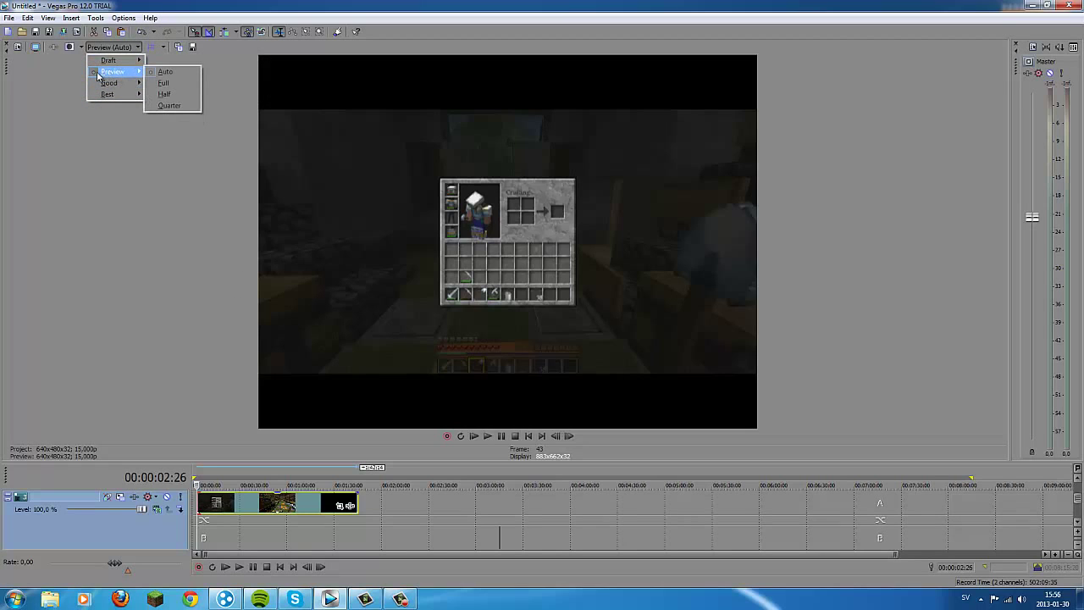
left_click(172, 83)
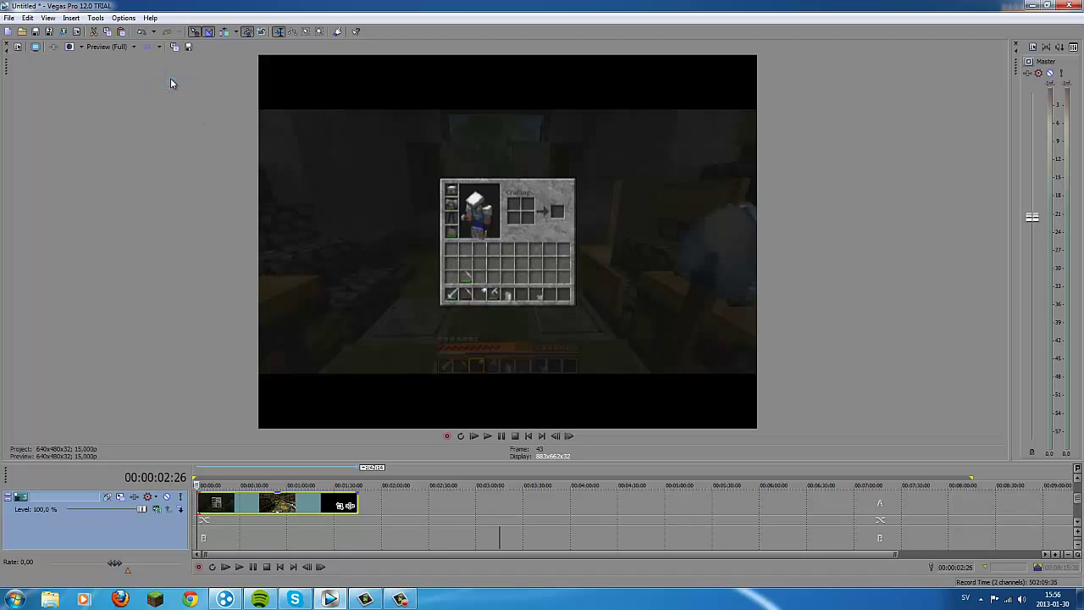
- Change the preview quality to Preview at Auto size
left_click(107, 47)
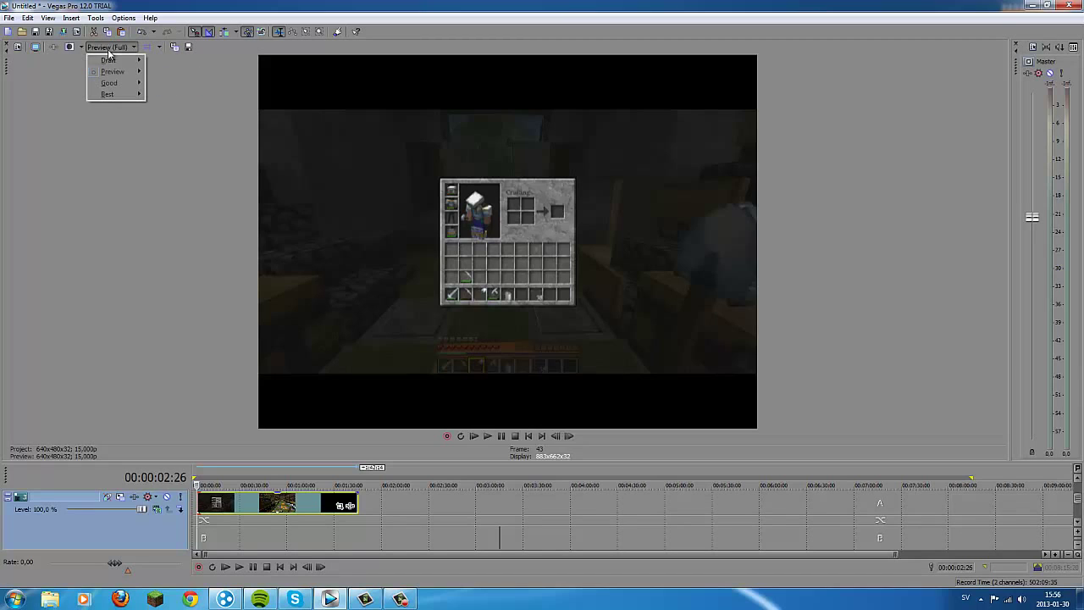
mouse_move(116, 73)
left_click(164, 72)
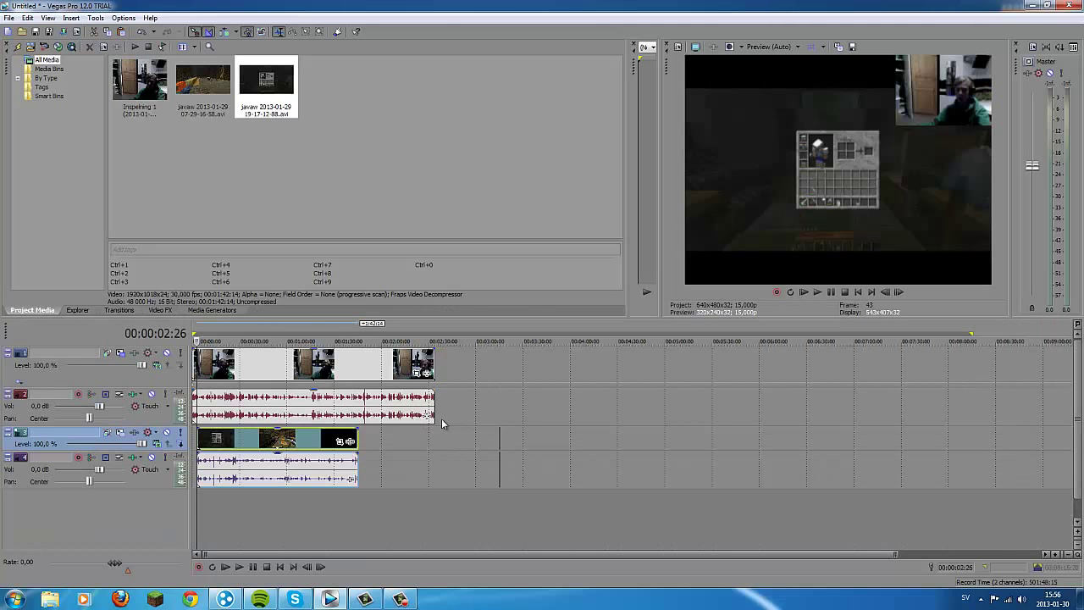
- Trim the webcam video and audio to end with the gameplay clip at about 1:45
left_click_drag(433, 392, 362, 398)
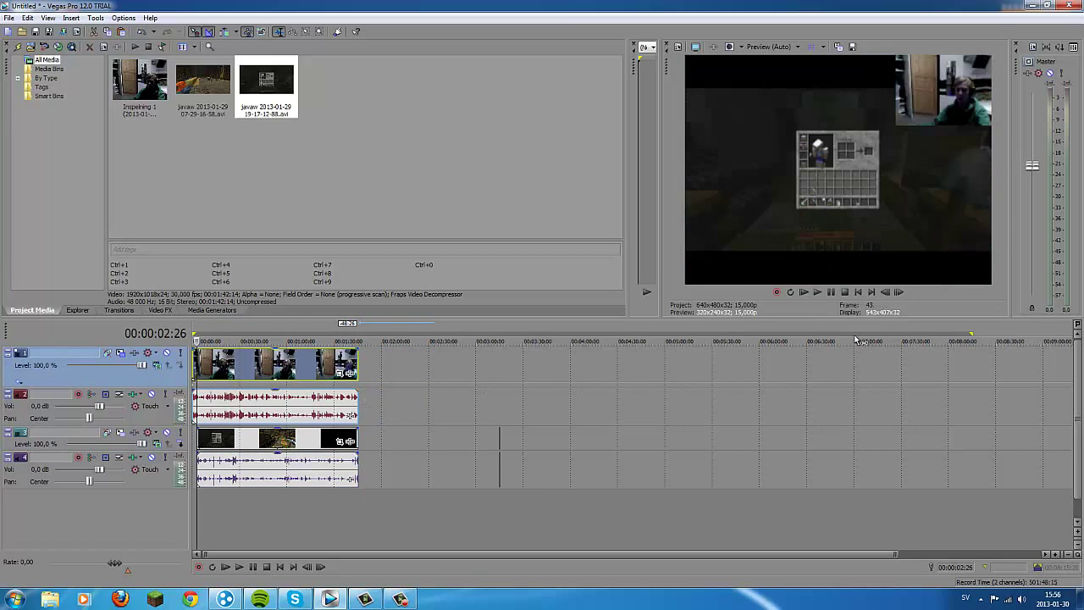
left_click(360, 359)
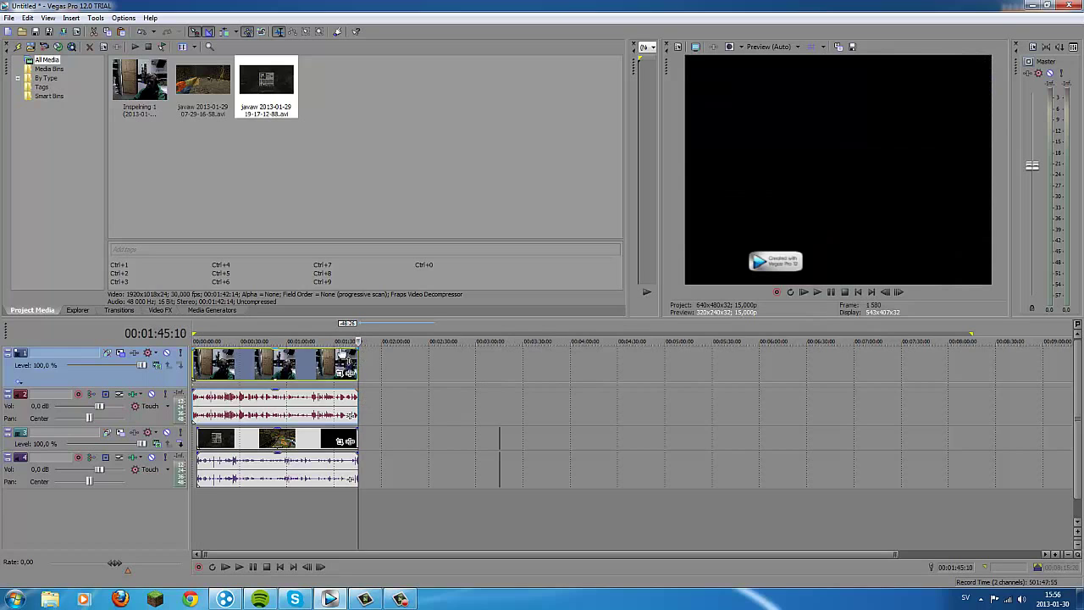
- Start a Render As of the project to Untitled.wmv, then cancel it at 0%
left_click(9, 17)
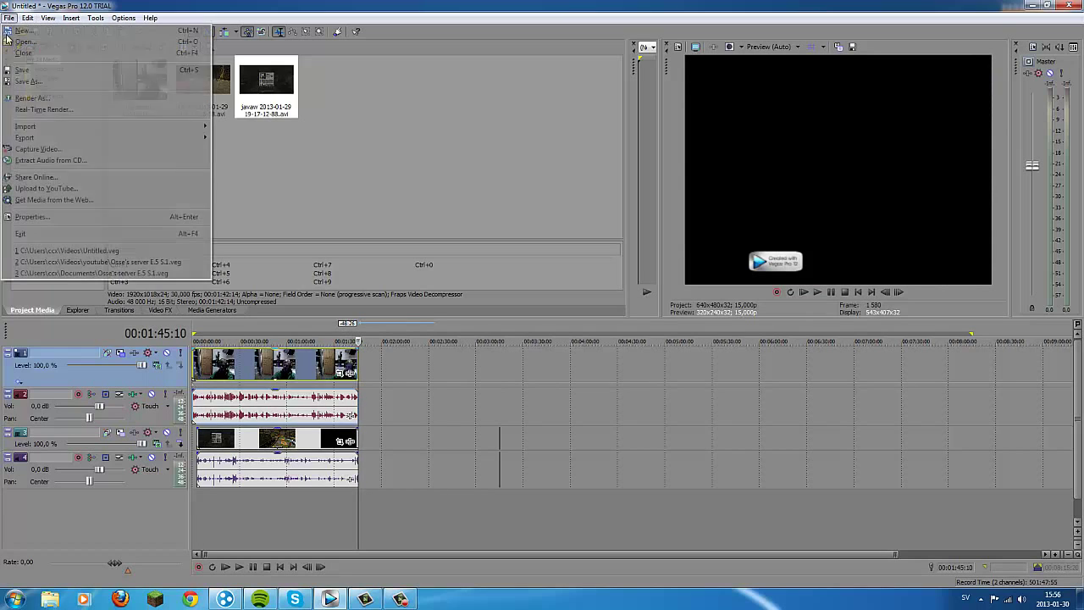
left_click(34, 99)
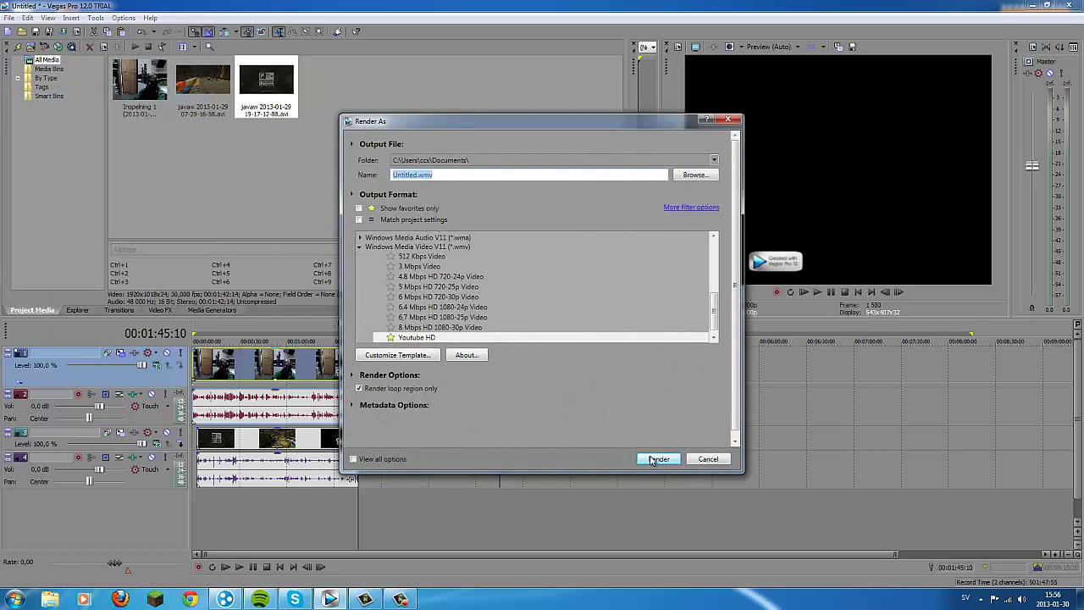
left_click(659, 459)
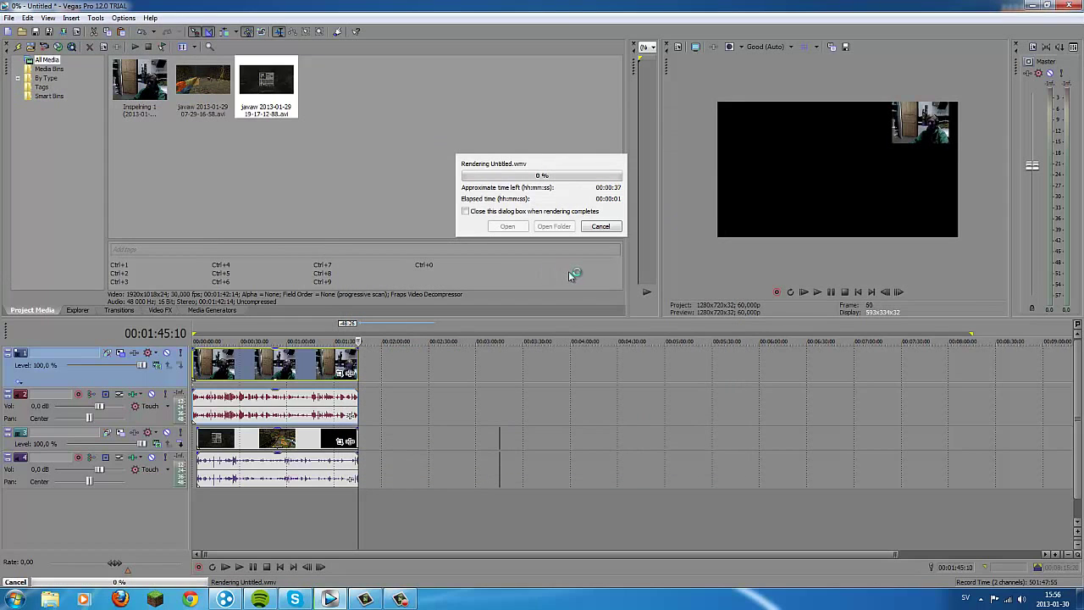
left_click(596, 228)
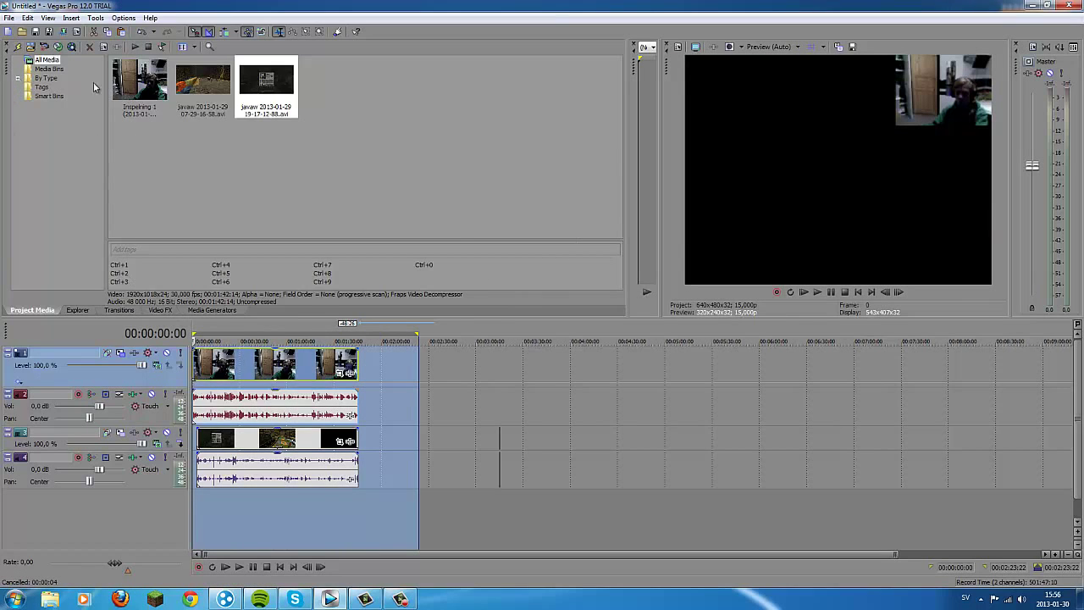
- Open the Render As settings and close them without rendering
left_click(9, 18)
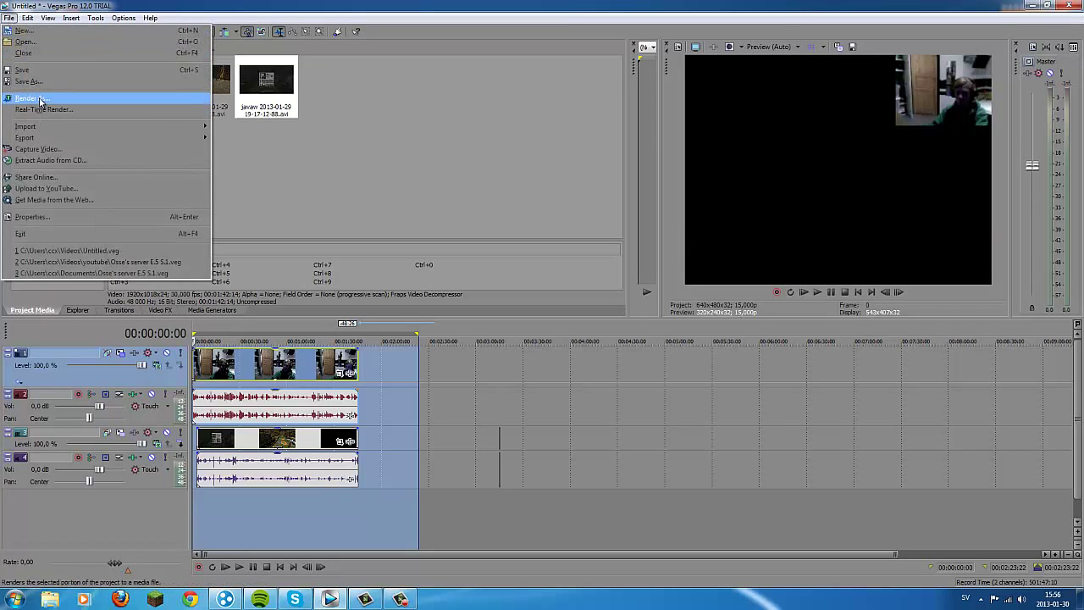
left_click(40, 99)
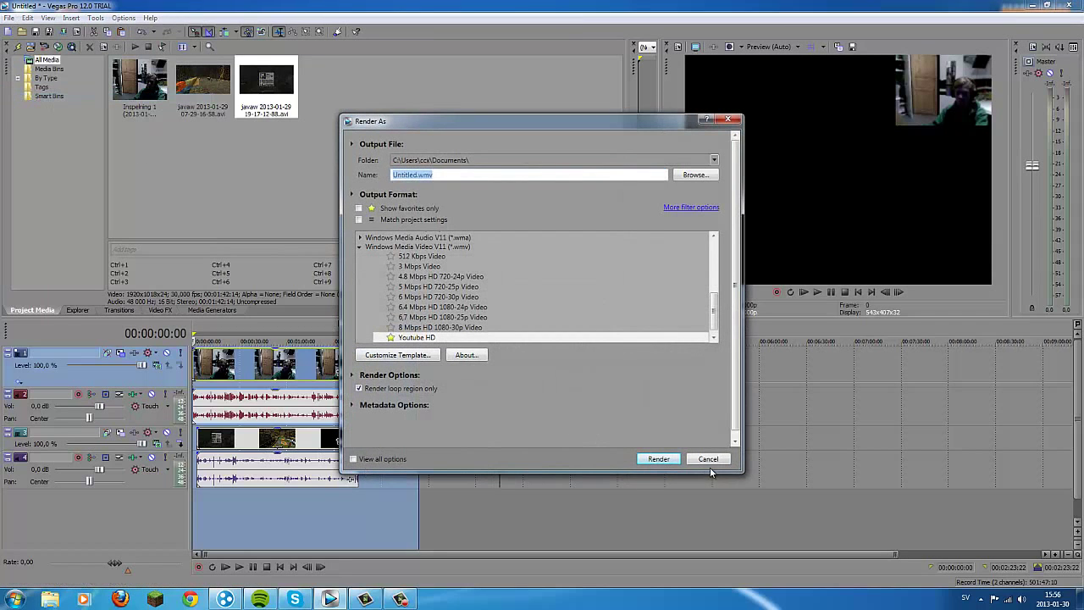
left_click(709, 459)
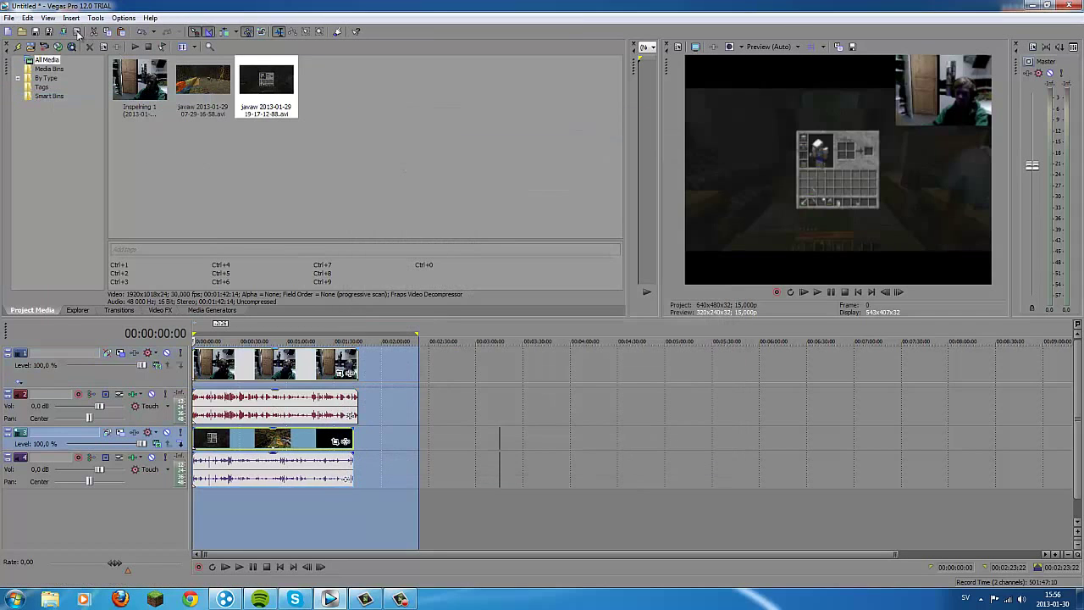
- Render the project to Untitled.wmv at 1280x720 and pause the screen recording during the render
left_click(9, 18)
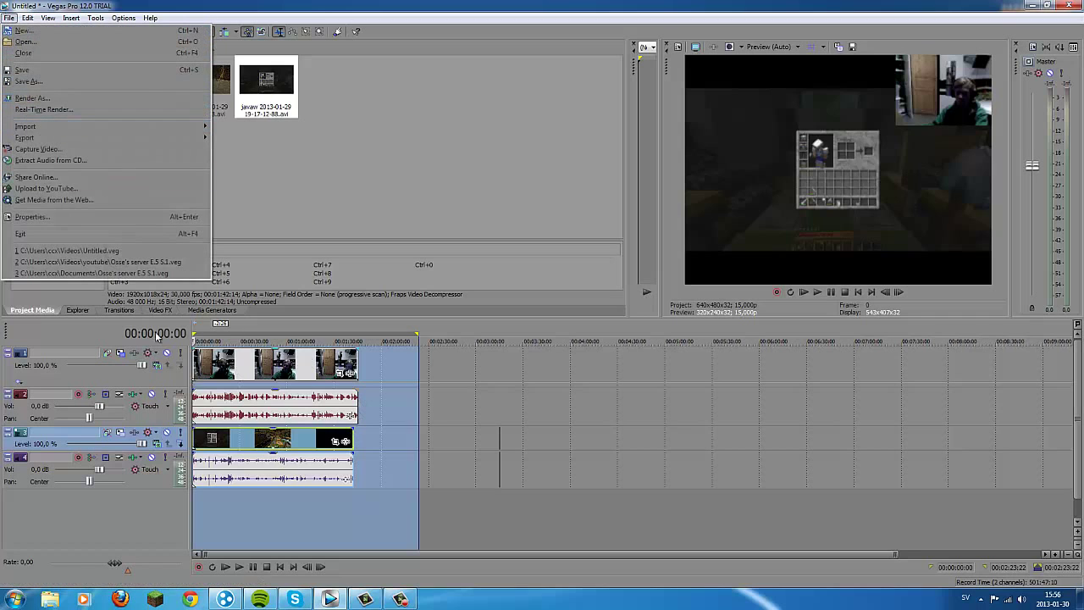
left_click(34, 98)
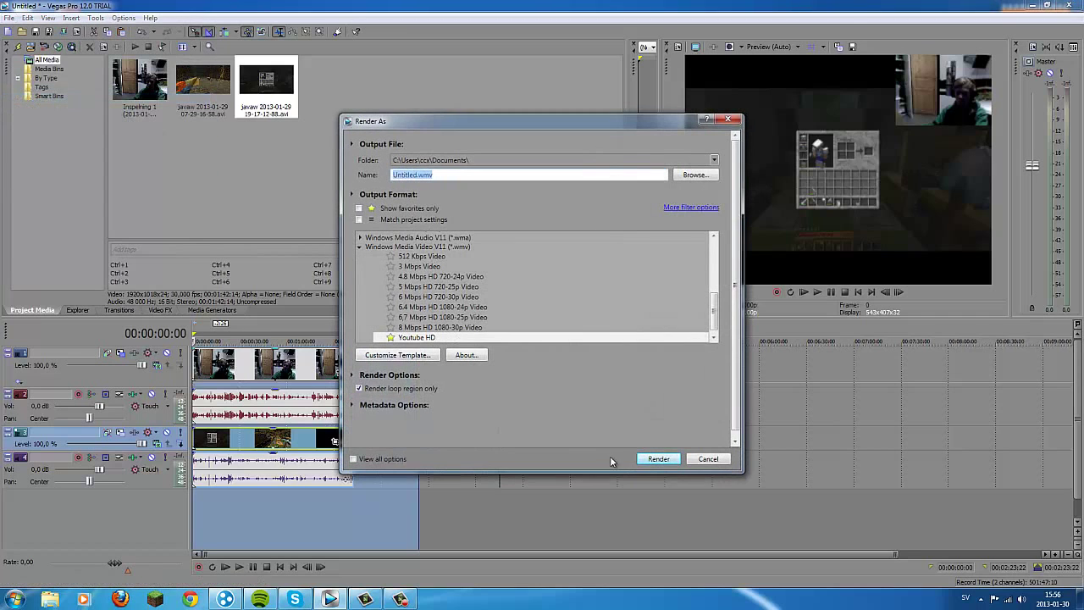
left_click(650, 459)
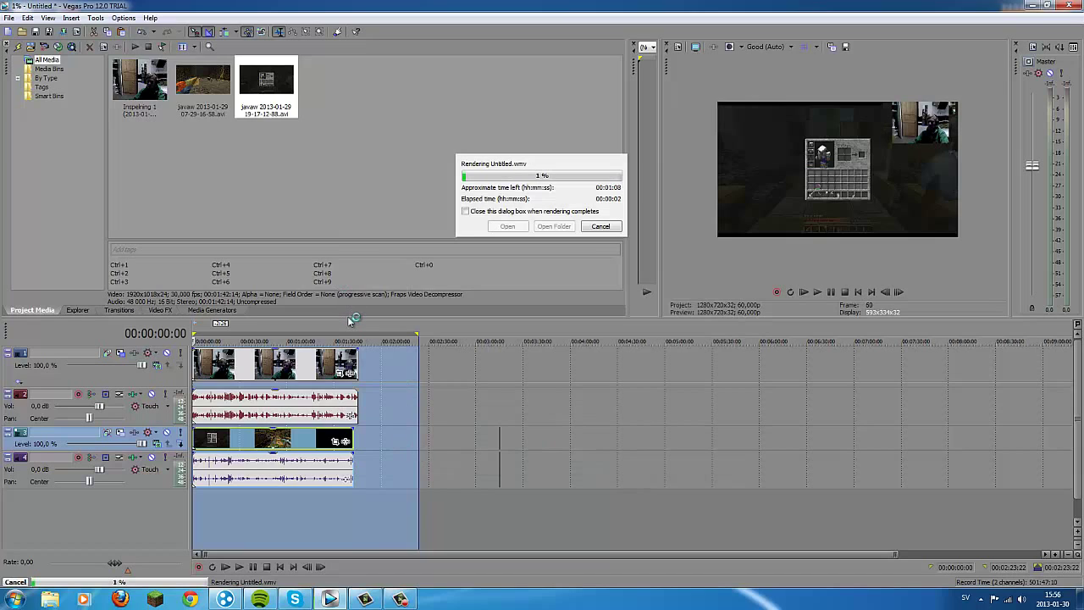
left_click(400, 599)
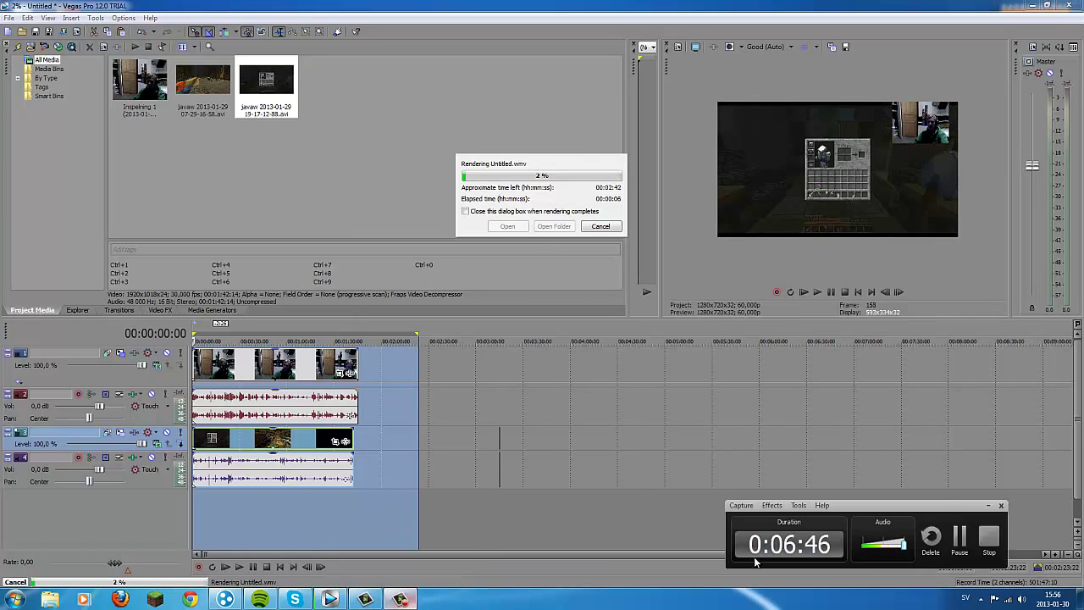
left_click(985, 542)
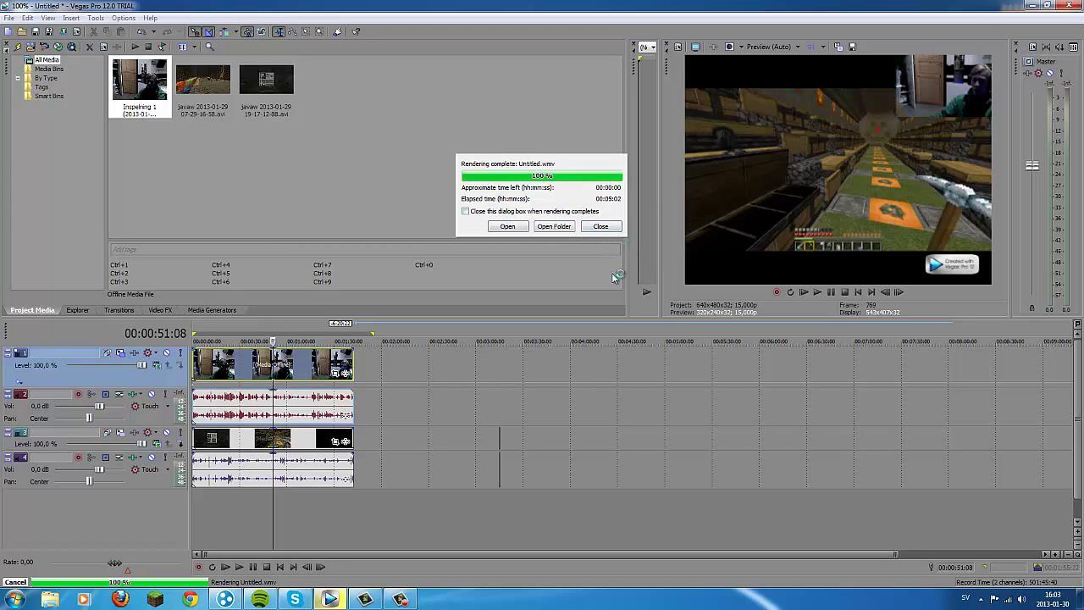
- Play the finished Untitled.wmv, then close Windows Media Player and Vegas Pro
left_click(521, 229)
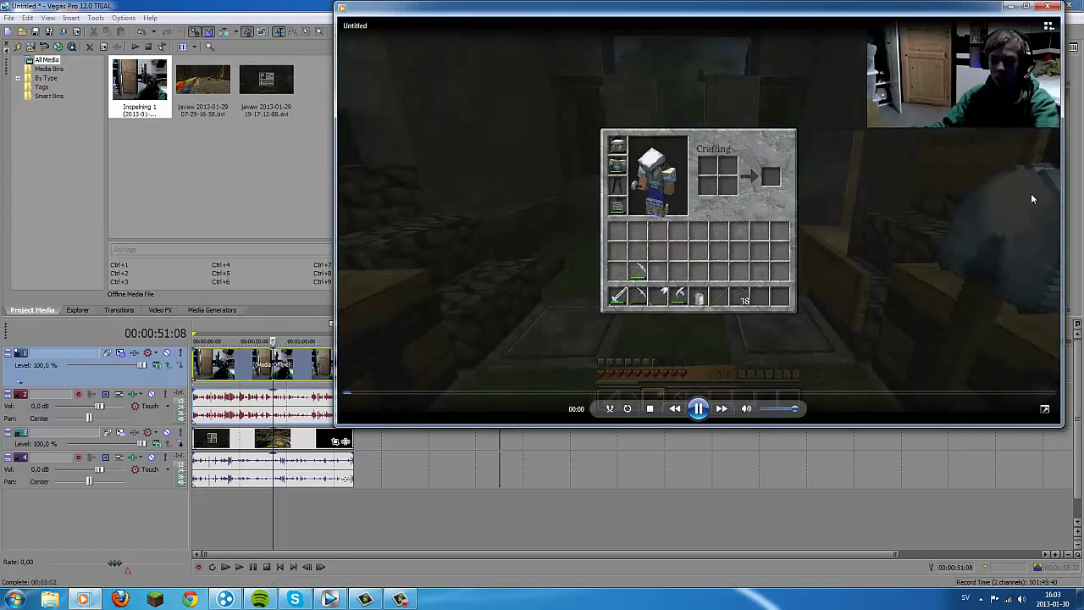
left_click(1042, 8)
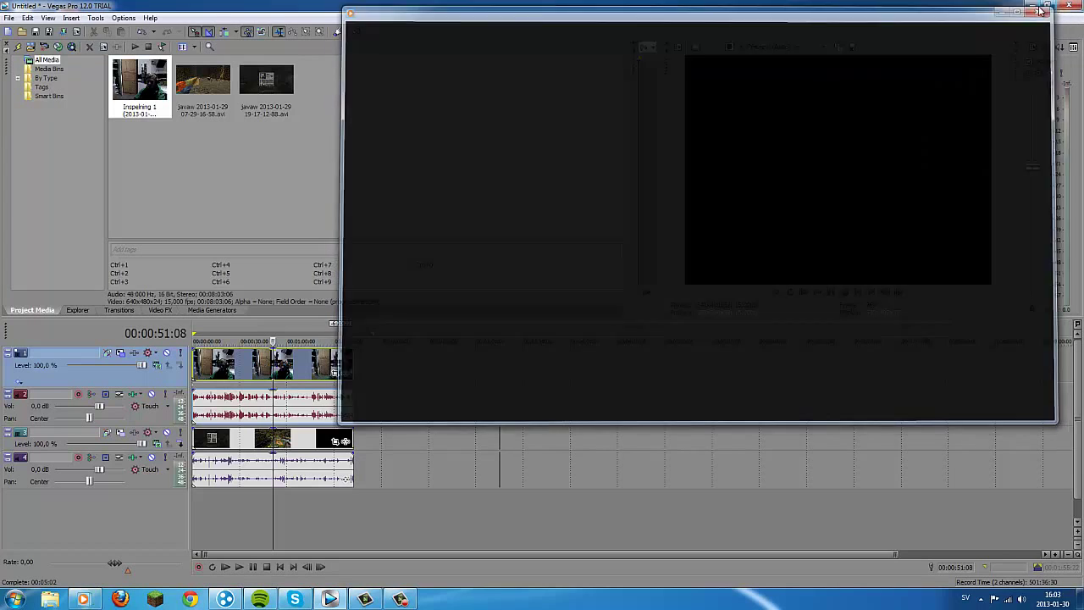
left_click(1037, 6)
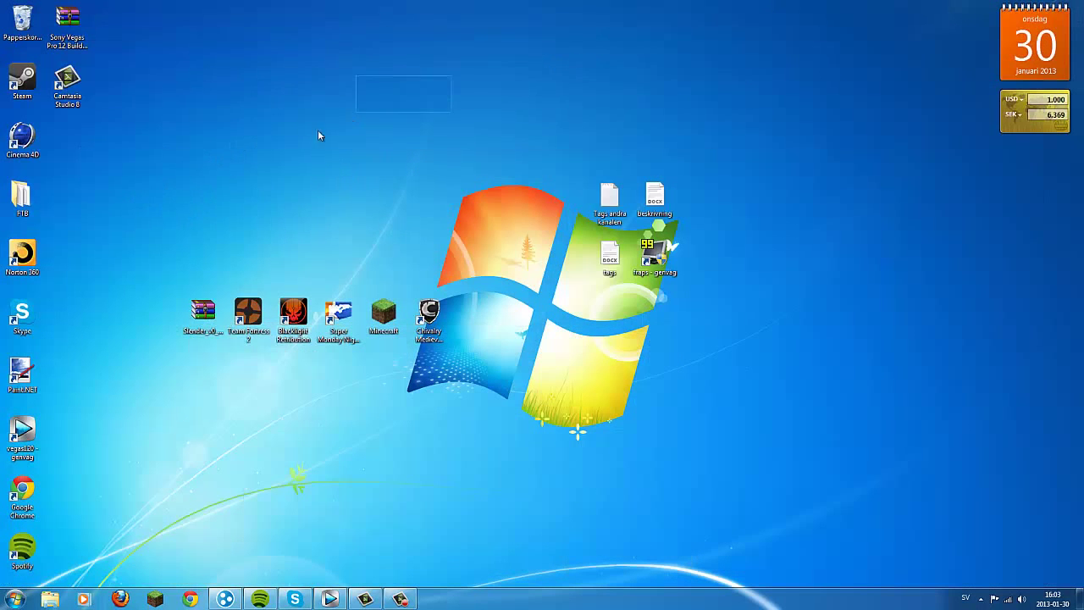
- Play the rendered Untitled video from the Dokument library, then close the player
left_click(24, 603)
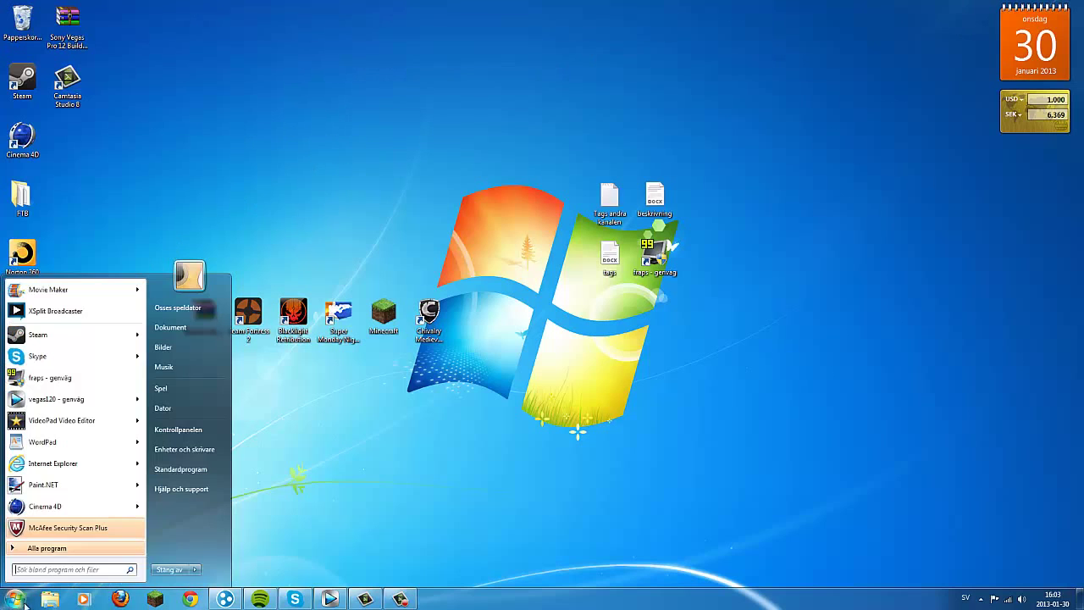
left_click(170, 327)
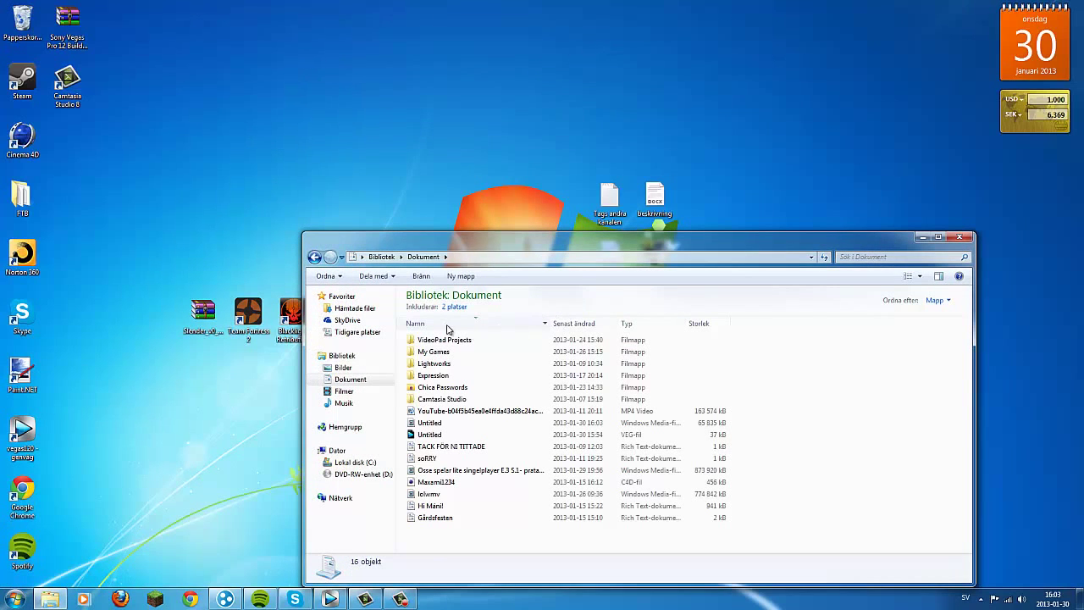
left_click(427, 433)
left_click(425, 428)
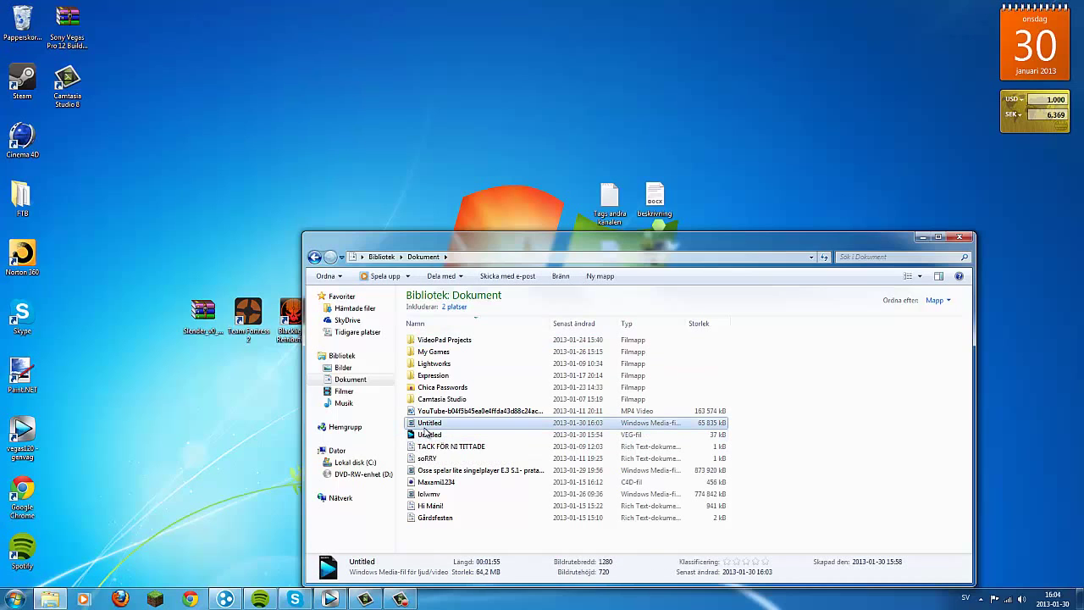
double_click(426, 426)
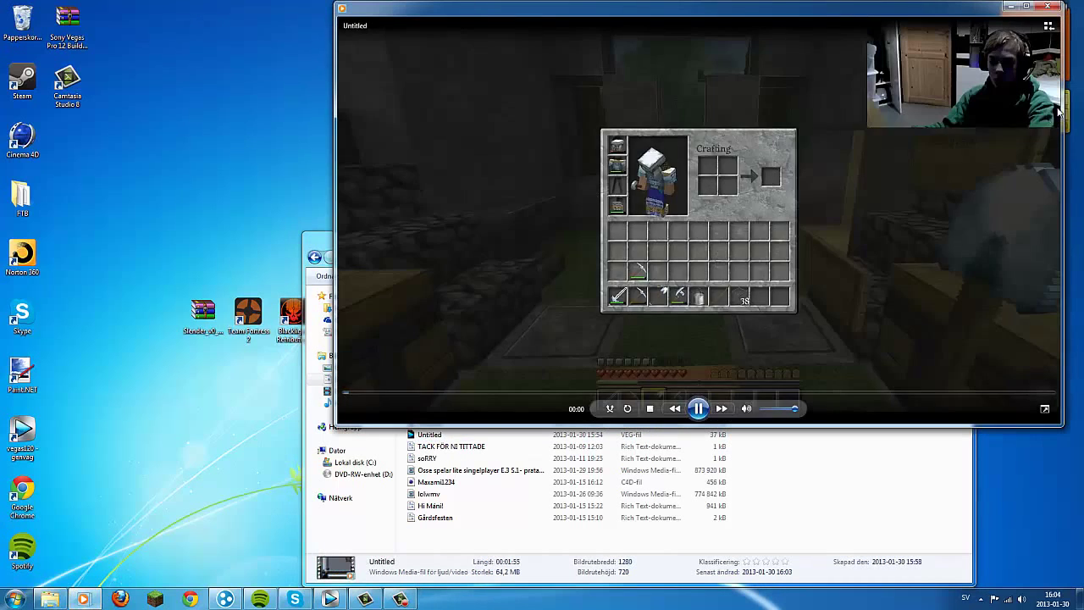
left_click(1049, 8)
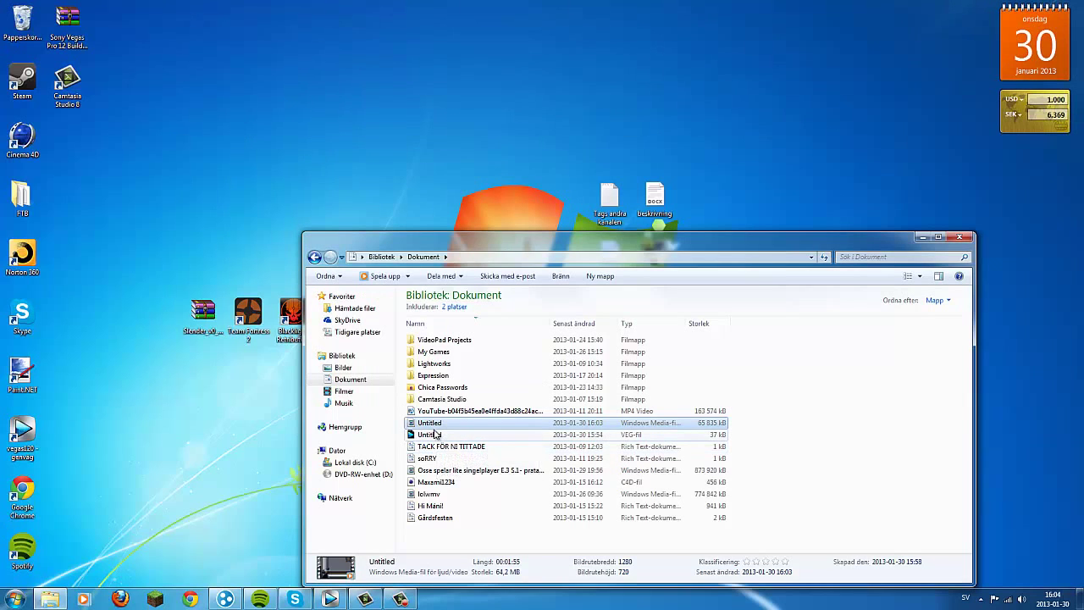
- Select the Untitled project file and close the Dokument window
left_click(435, 434)
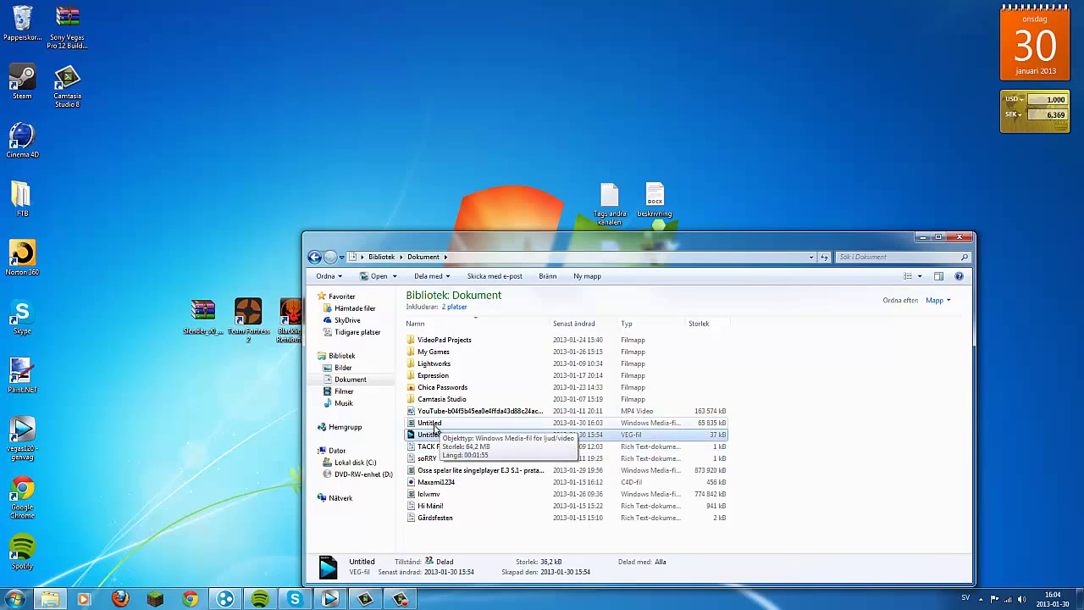
left_click(400, 600)
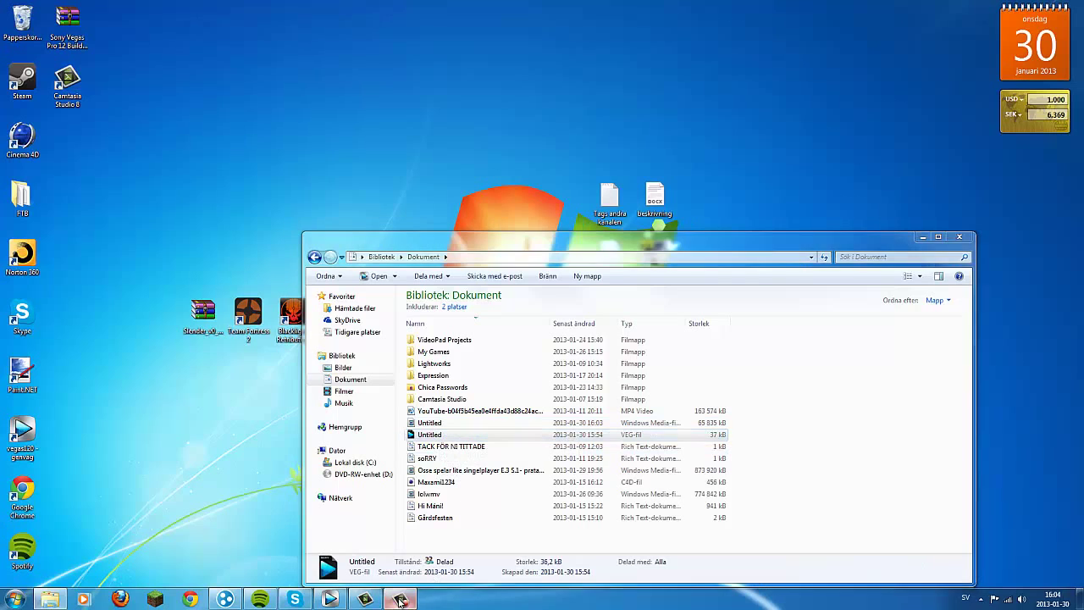
left_click(958, 239)
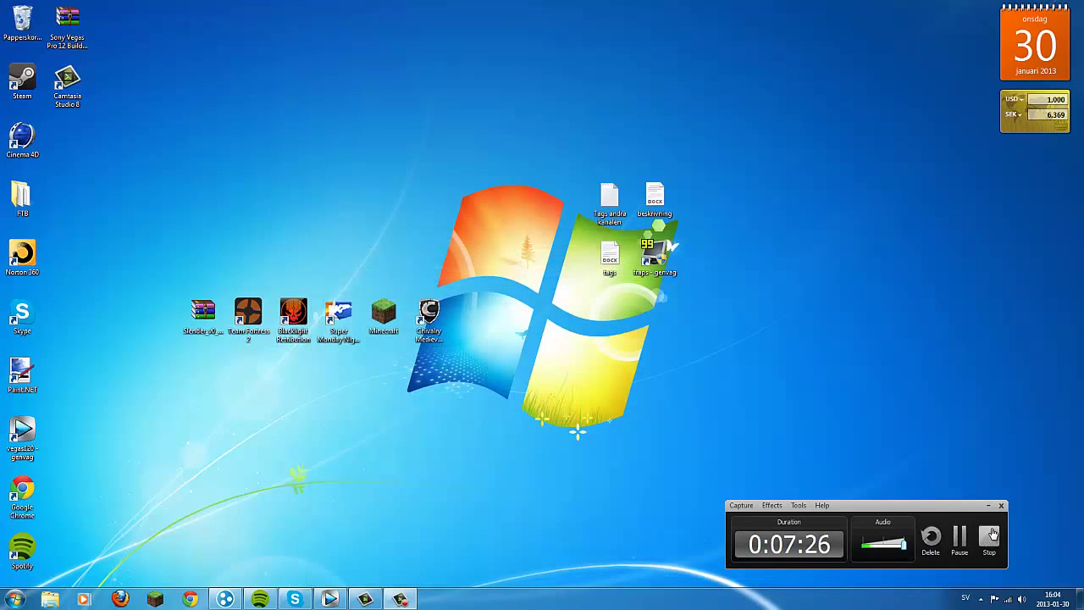